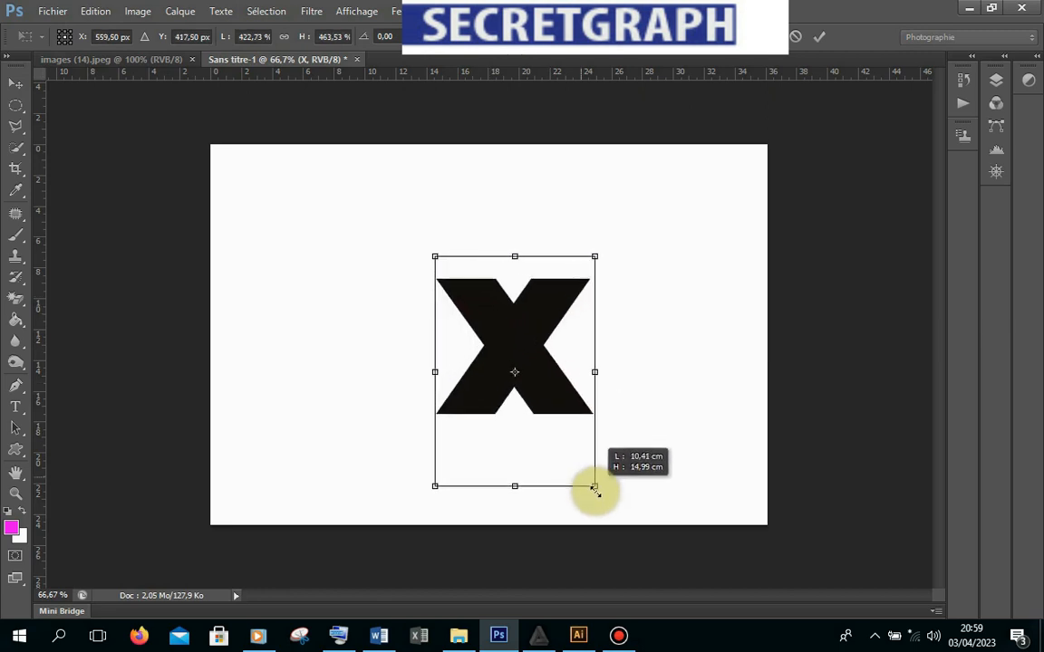
Enlarge the X text to a transform box of about 14.68 cm by 26.60 cm, filling most of the canvas height
drag(432, 254, 383, 163)
drag(598, 490, 610, 575)
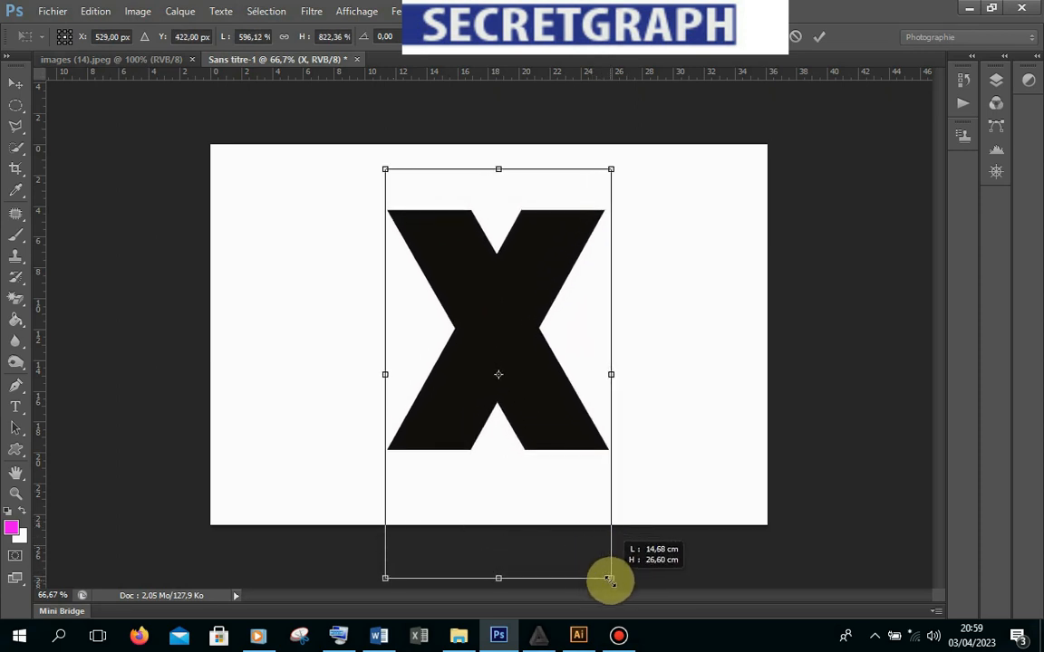
click(818, 36)
click(660, 291)
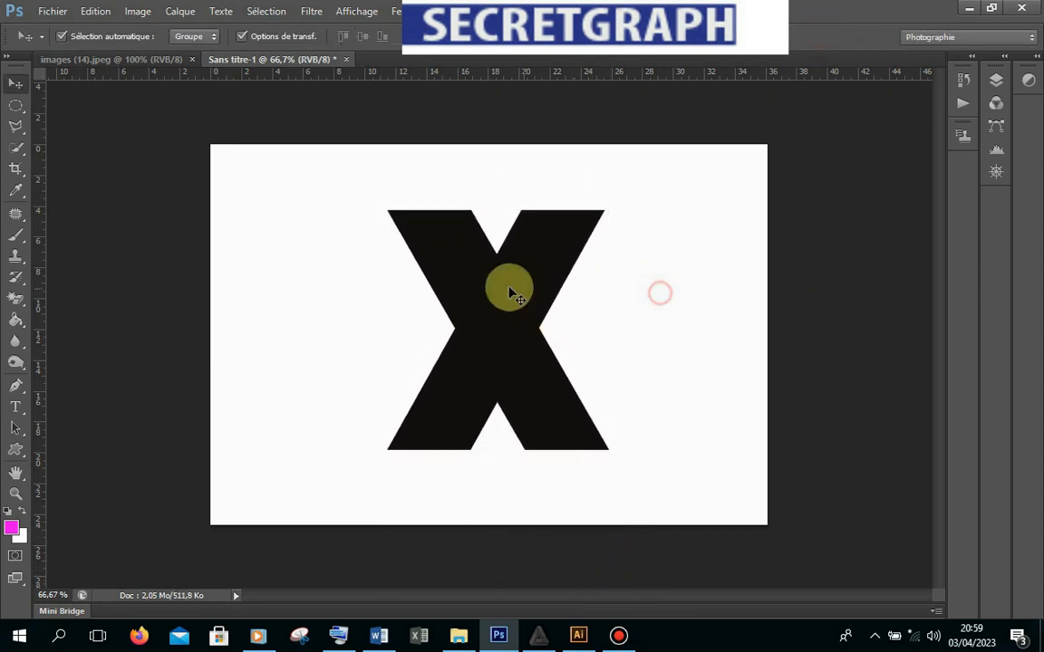
Rasterize the X text layer
click(508, 289)
click(1002, 88)
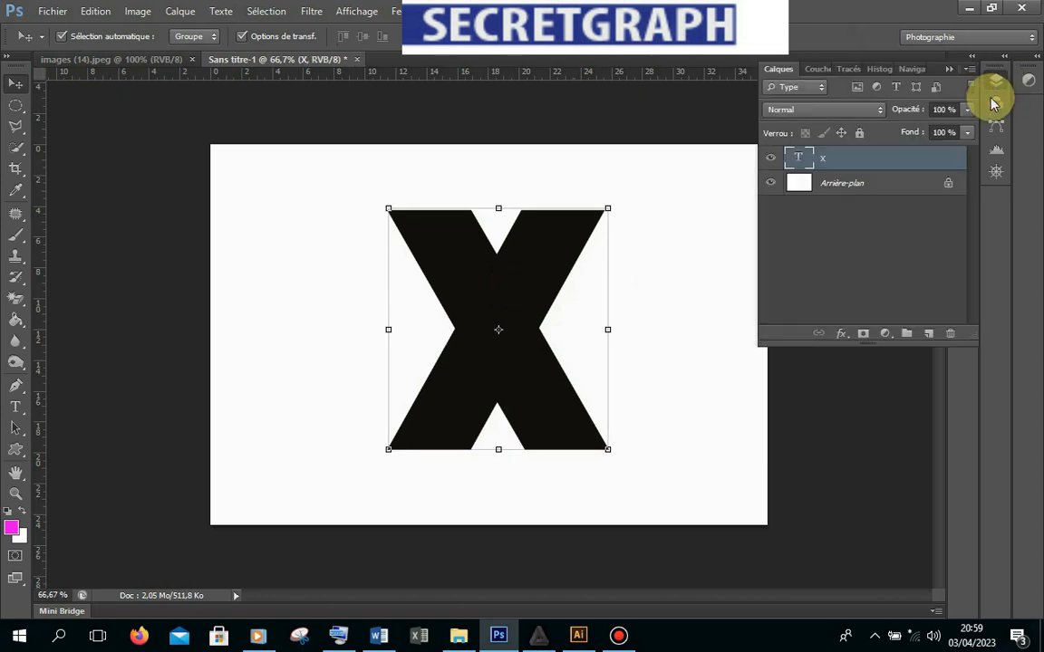
click(860, 165)
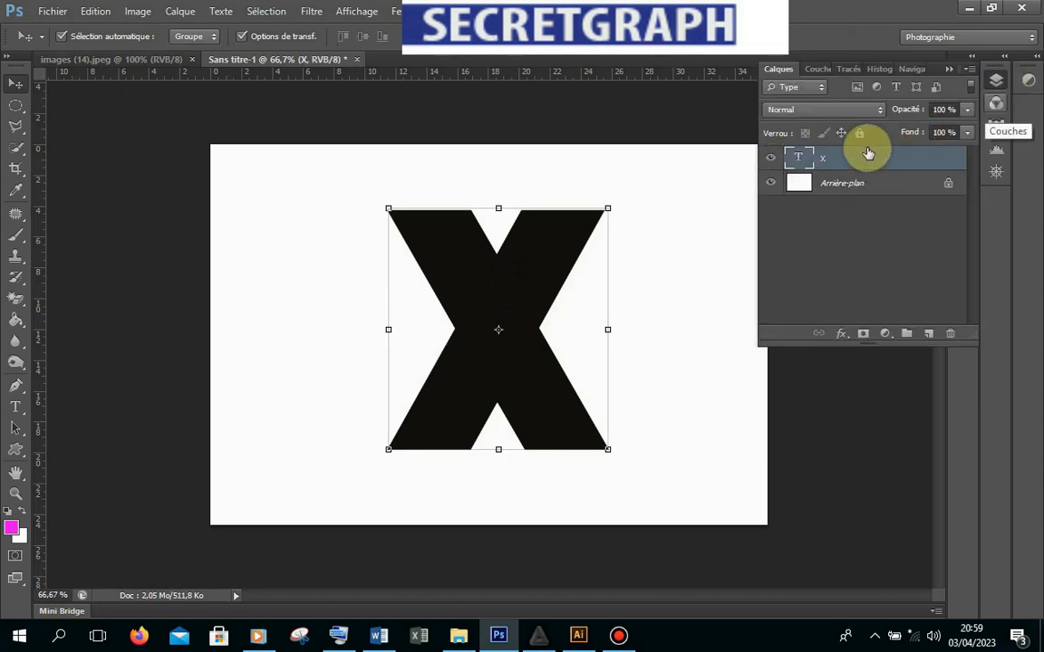
click(999, 80)
click(1002, 82)
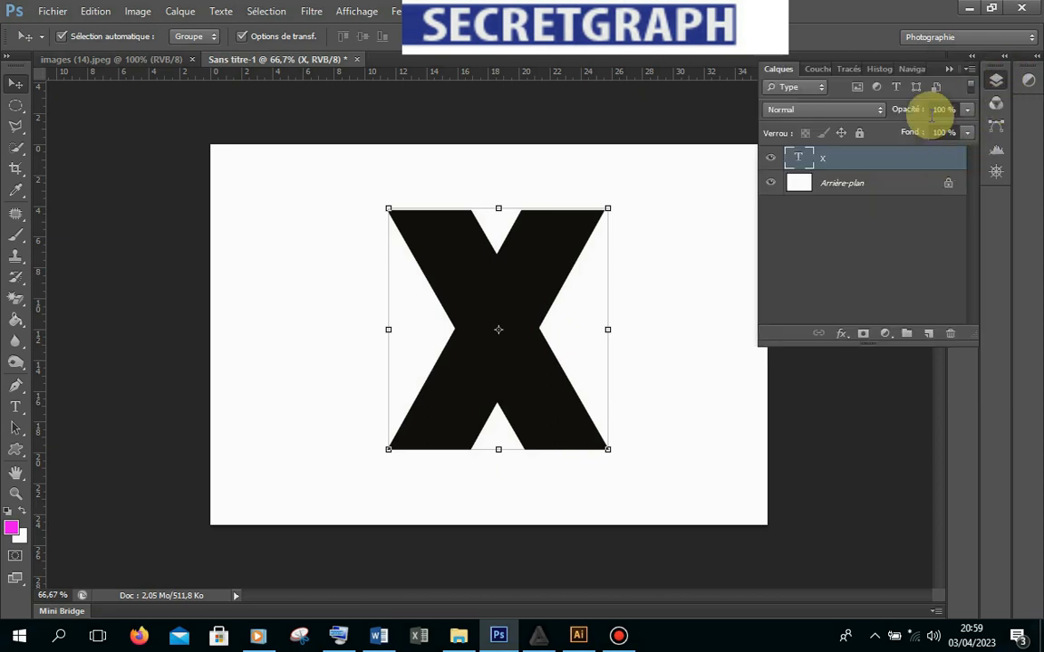
click(713, 130)
key(F7)
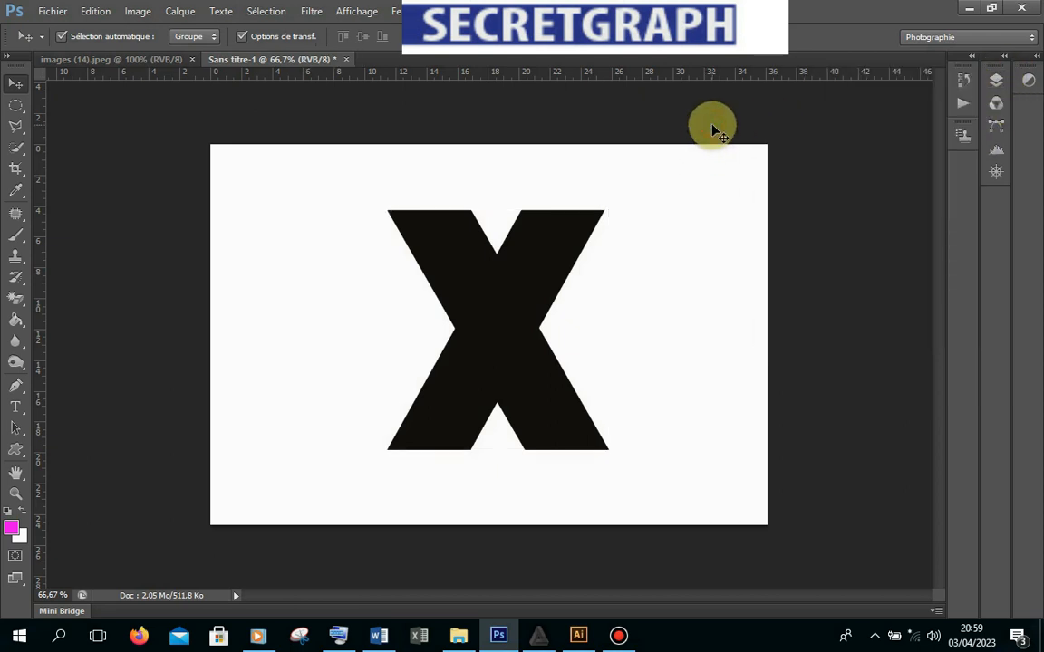
key(F7)
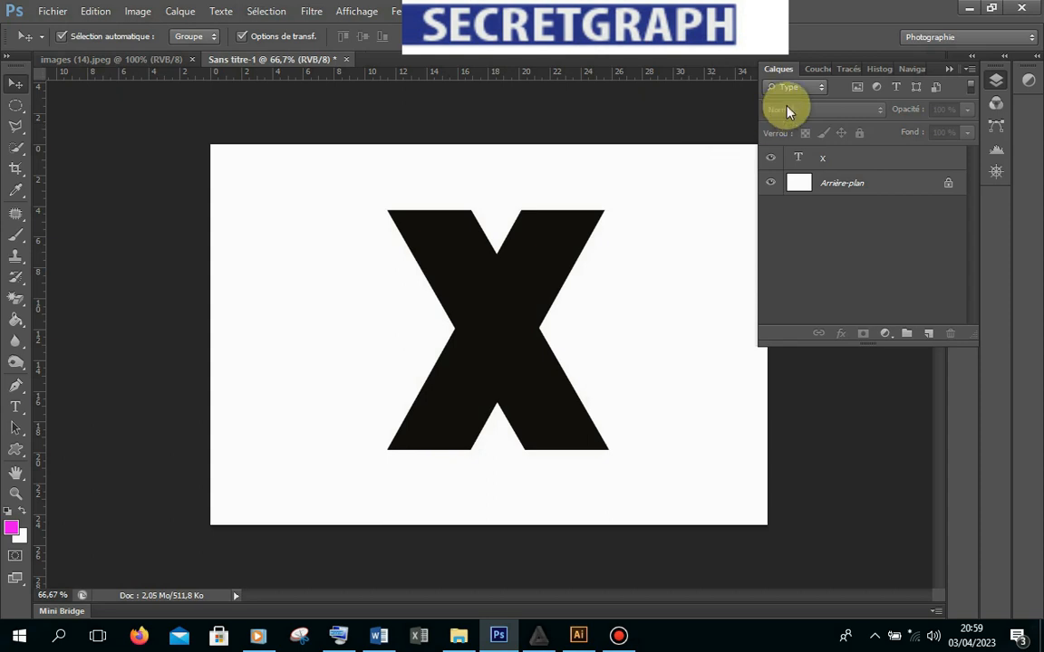
click(949, 67)
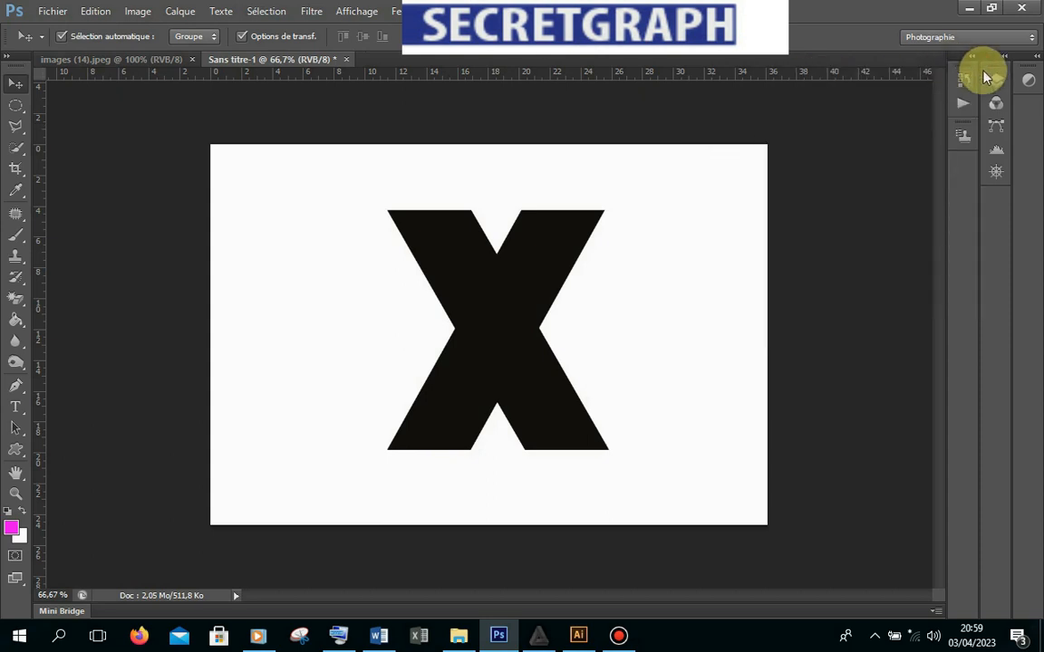
click(996, 82)
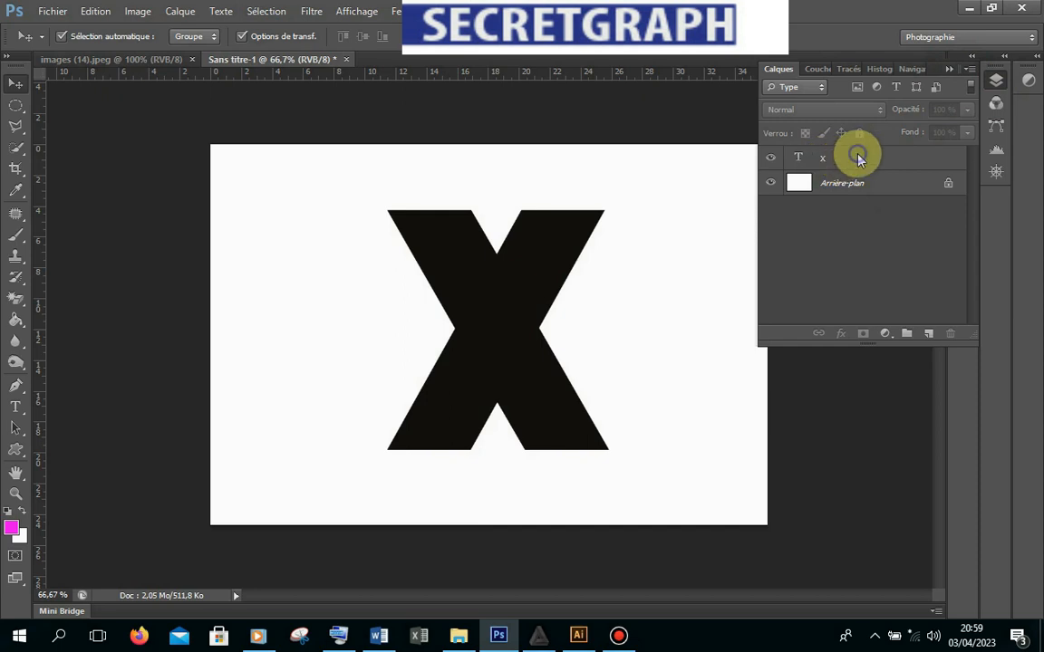
right_click(858, 158)
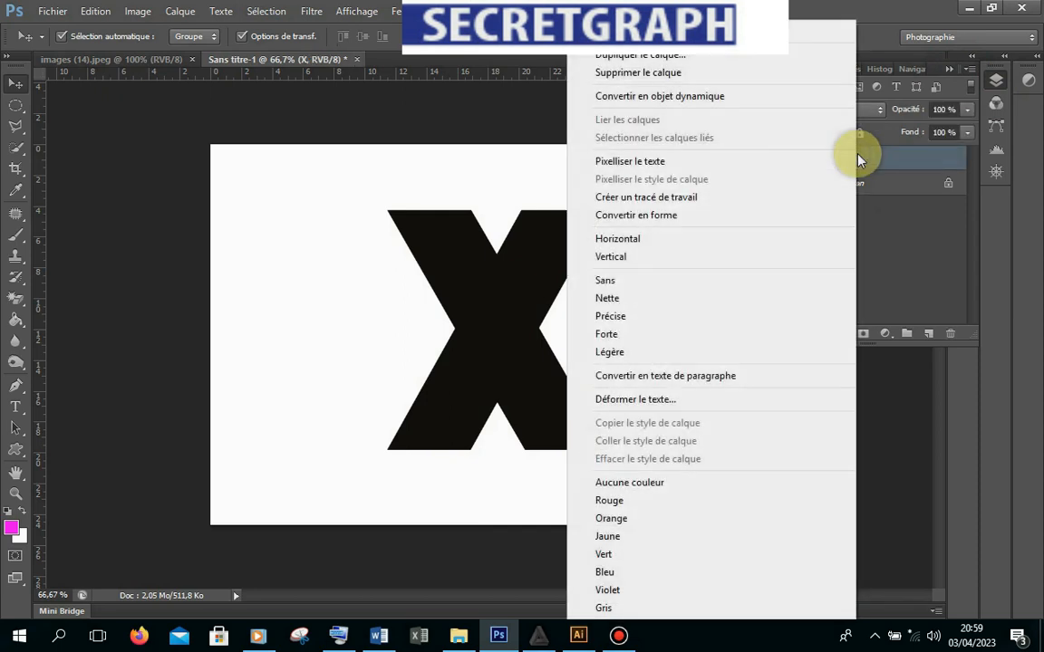
click(677, 168)
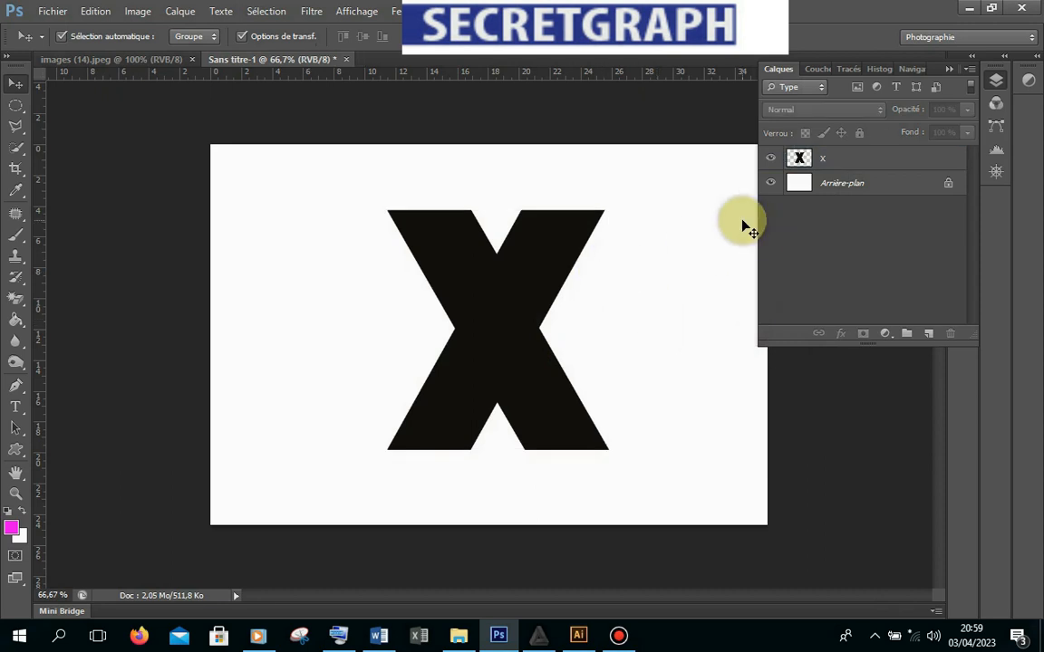
Cut a thin diagonal strip out of the X layer where the upper-right arm meets the main stroke, using the Polygonal Lasso
key(ctrl+plus)
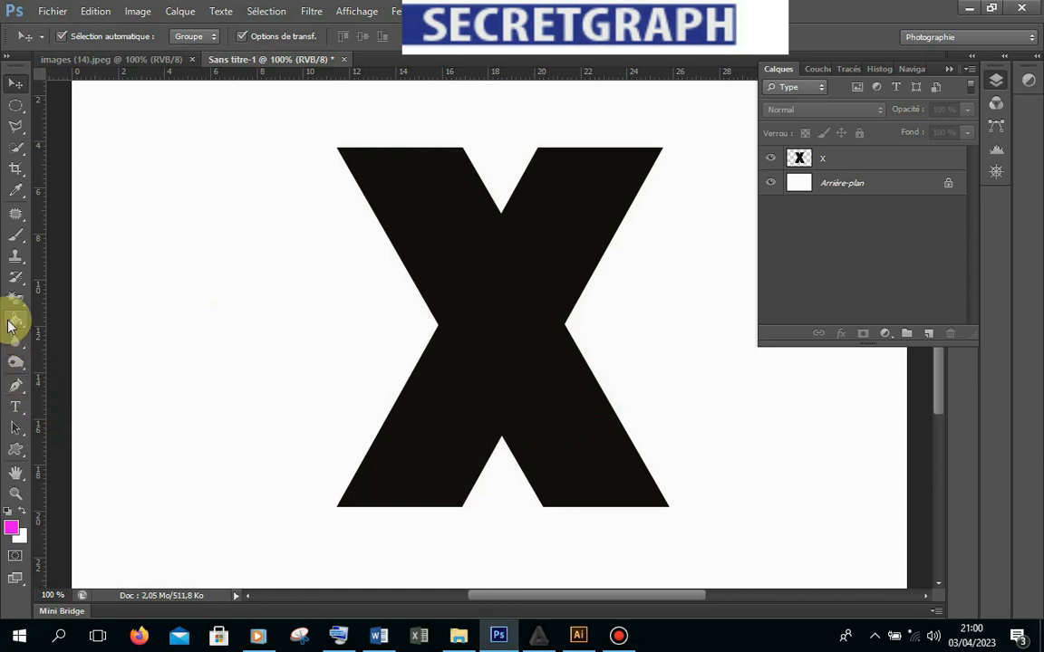
click(15, 129)
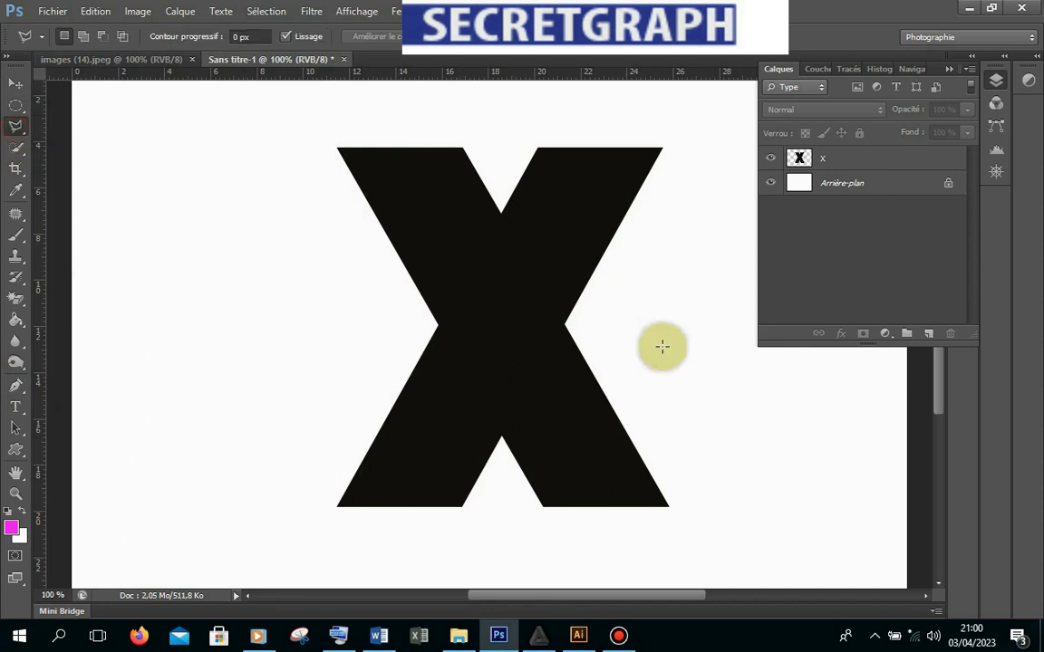
click(564, 324)
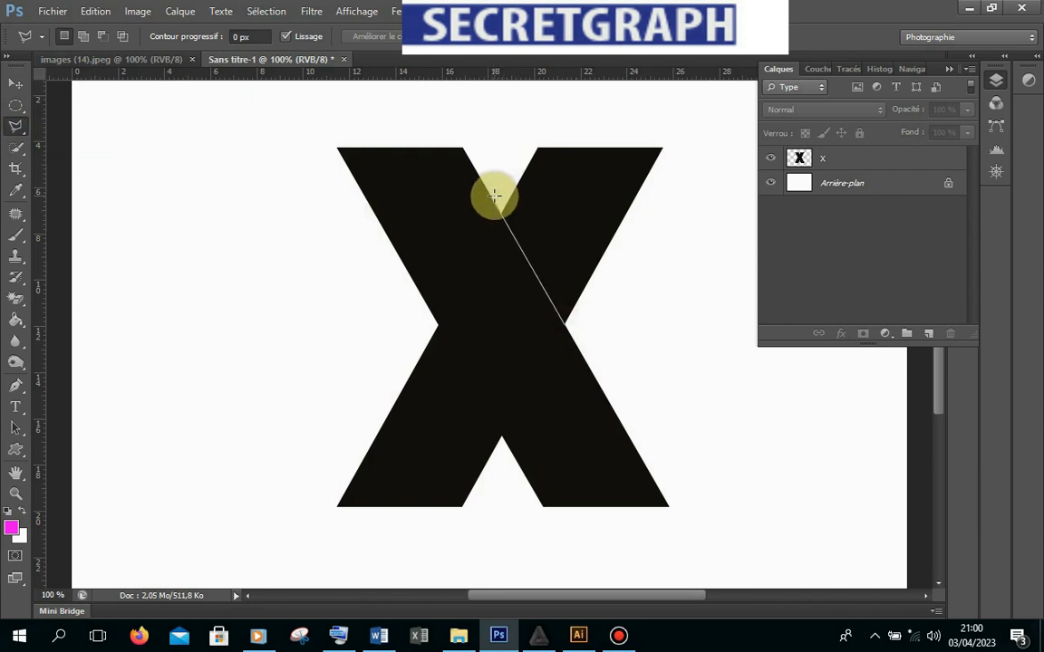
click(495, 194)
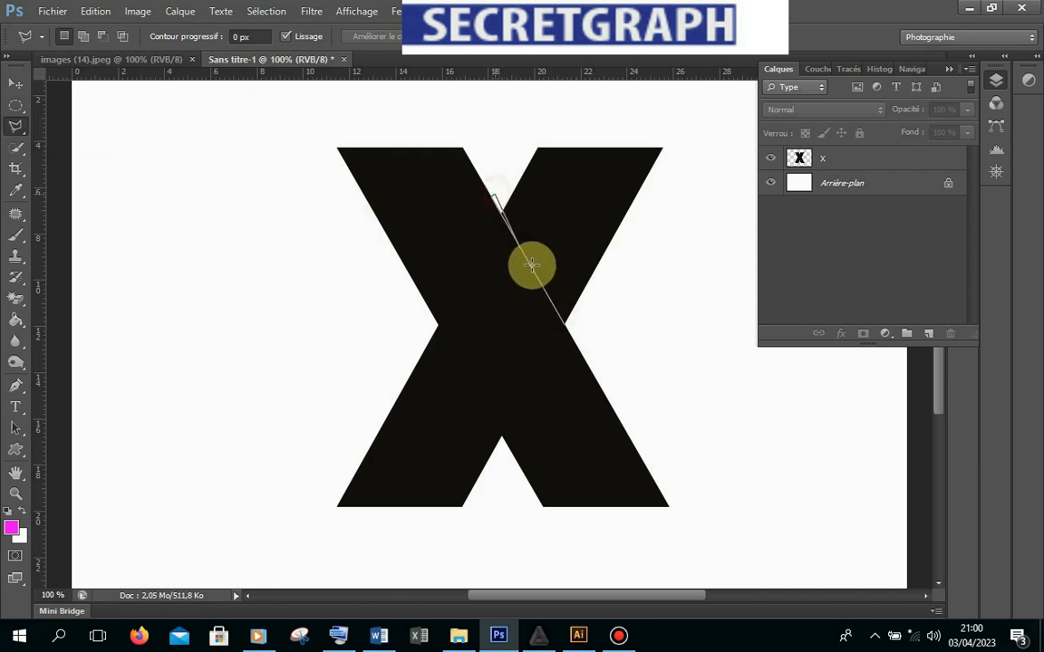
click(569, 325)
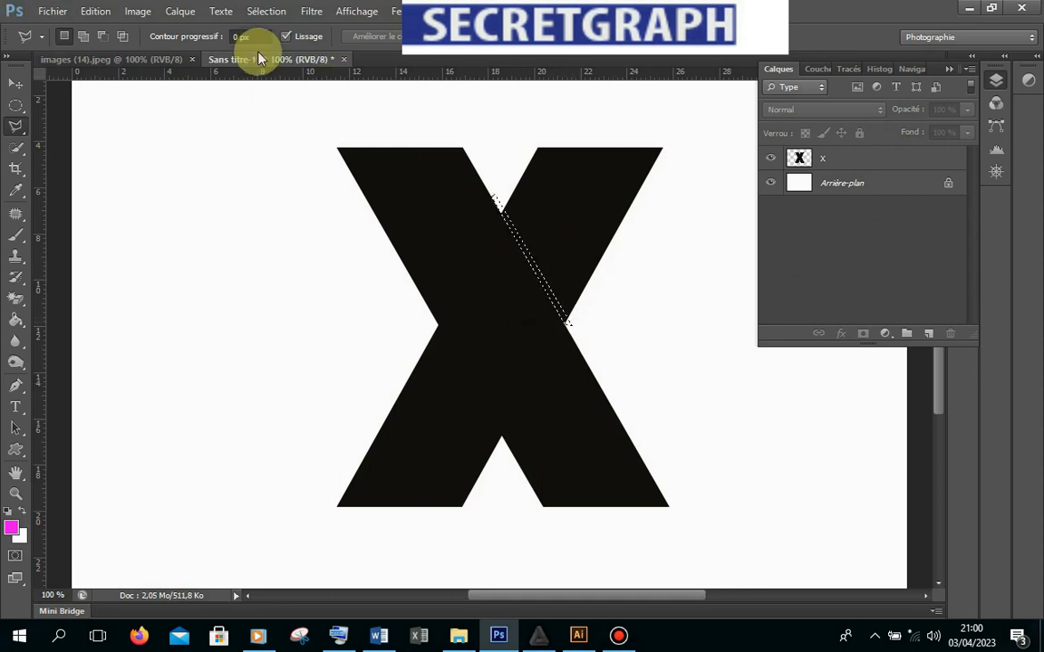
click(95, 11)
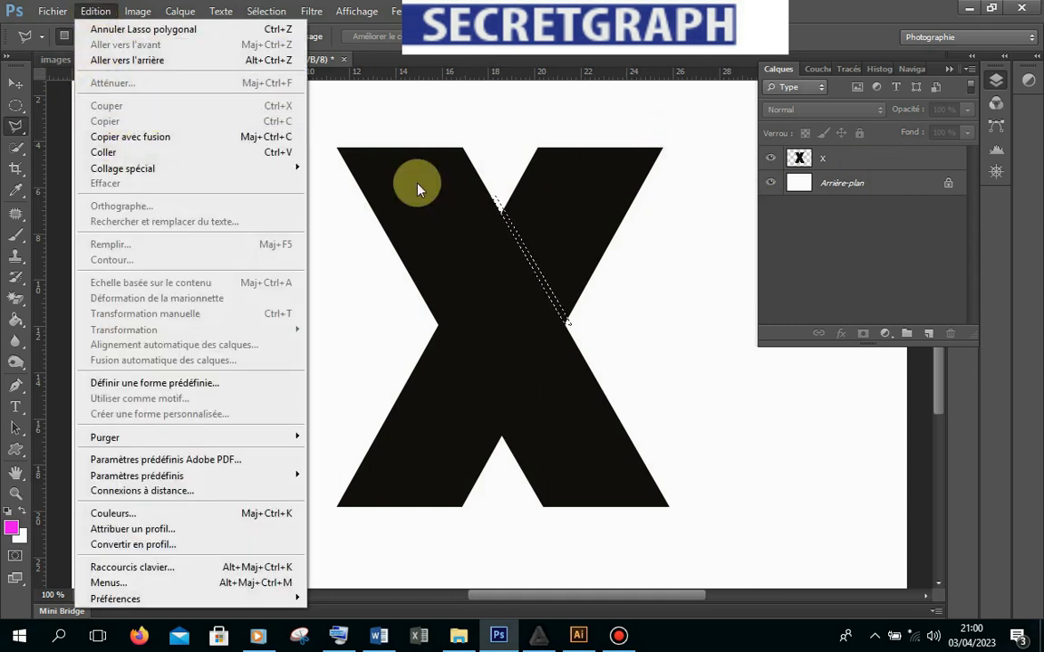
click(843, 166)
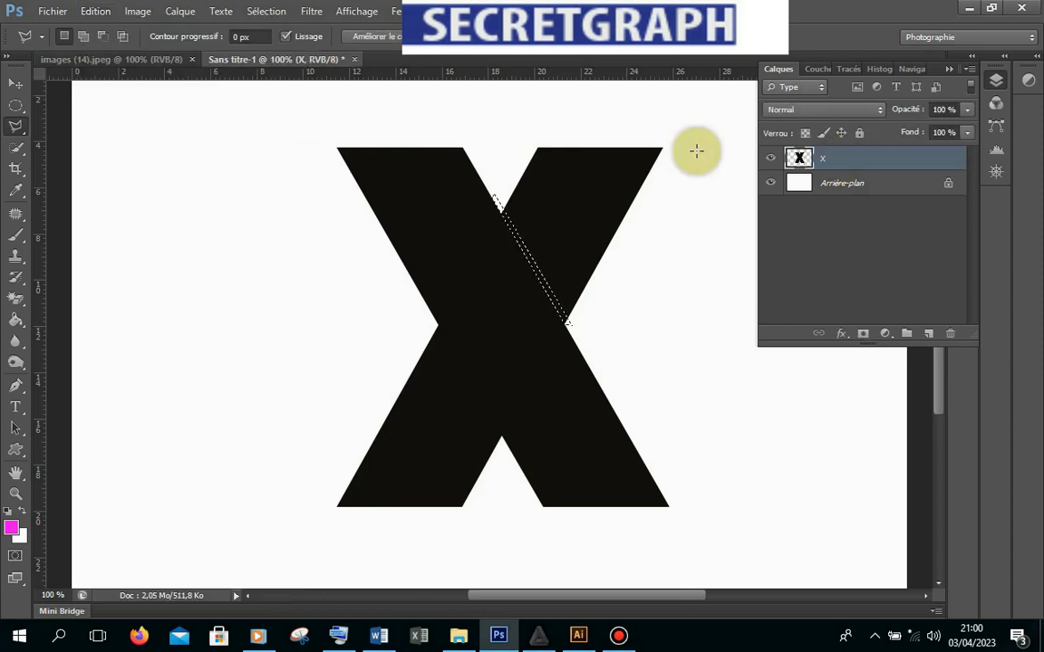
click(96, 11)
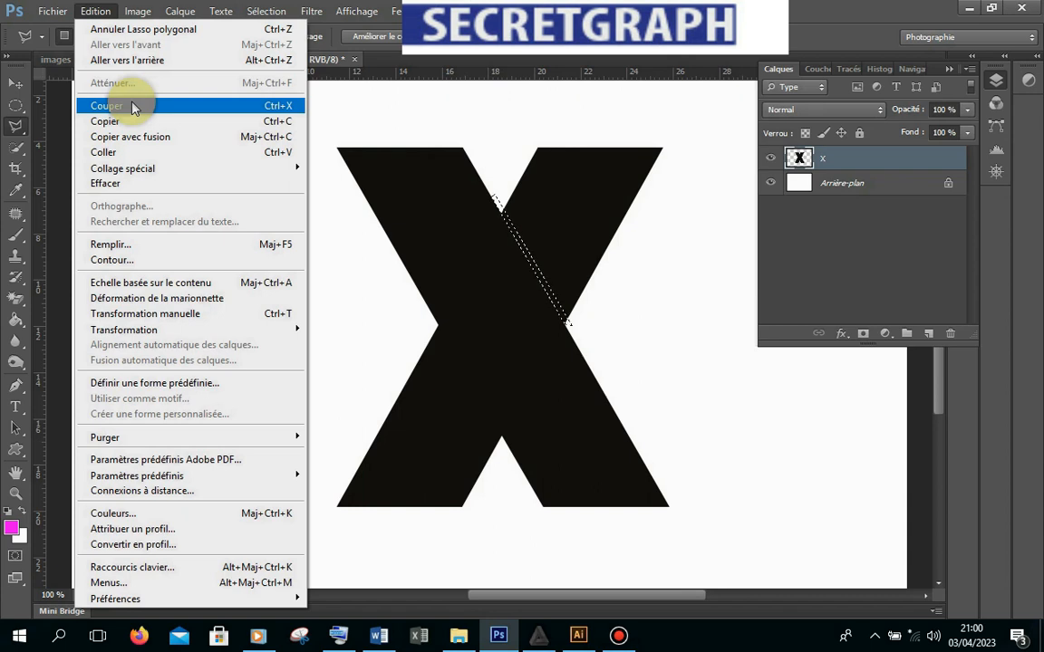
click(131, 106)
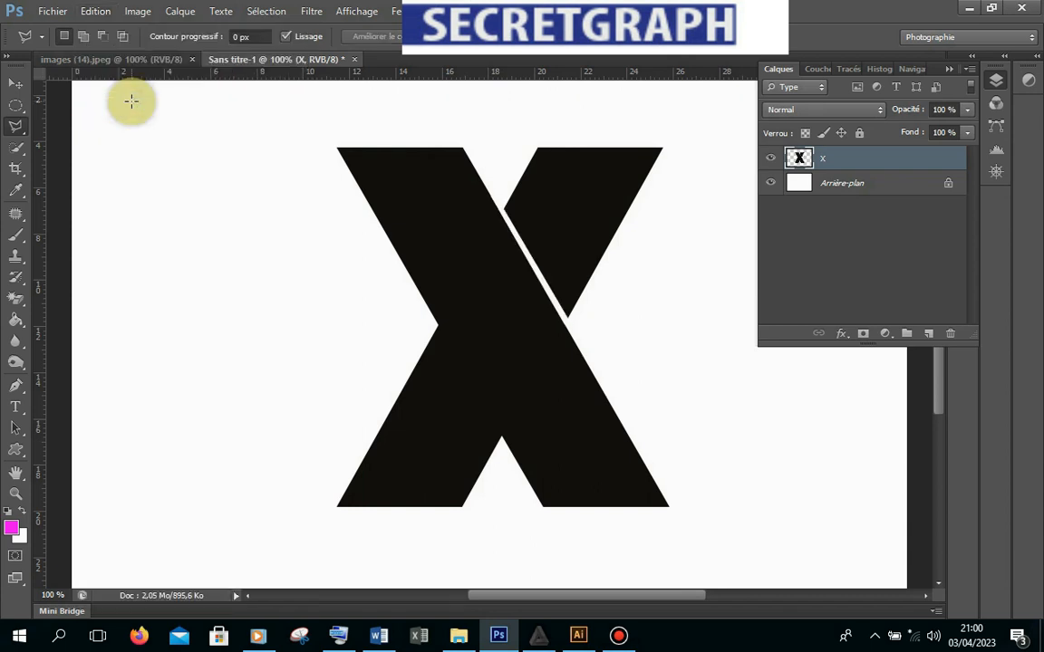
Cut a matching thin diagonal strip where the X's lower-left arm meets the main stroke
click(436, 323)
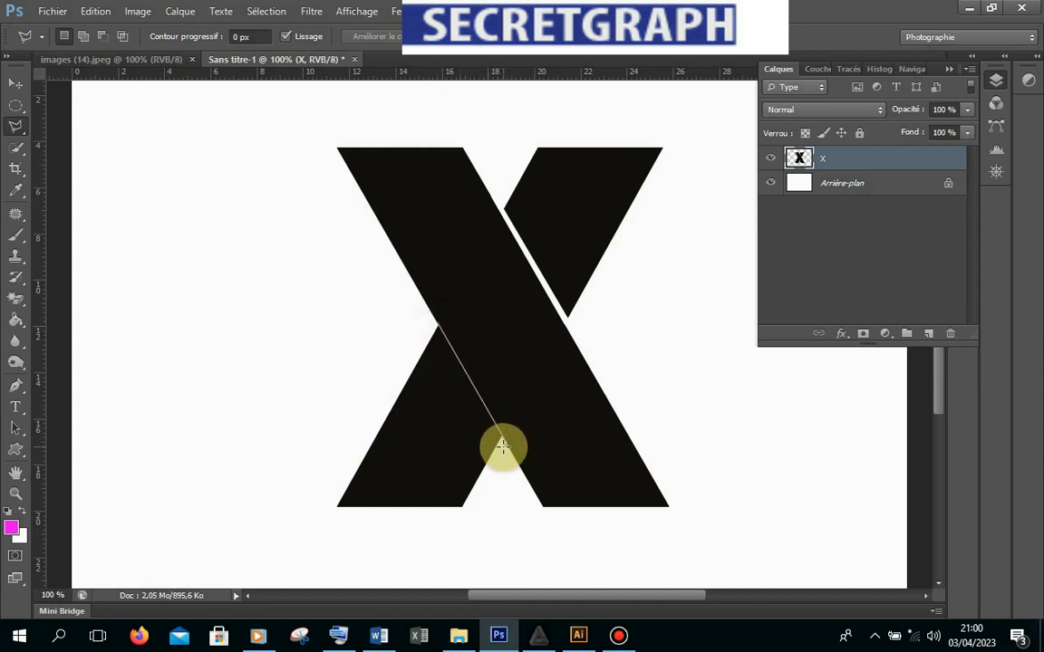
click(502, 442)
click(422, 307)
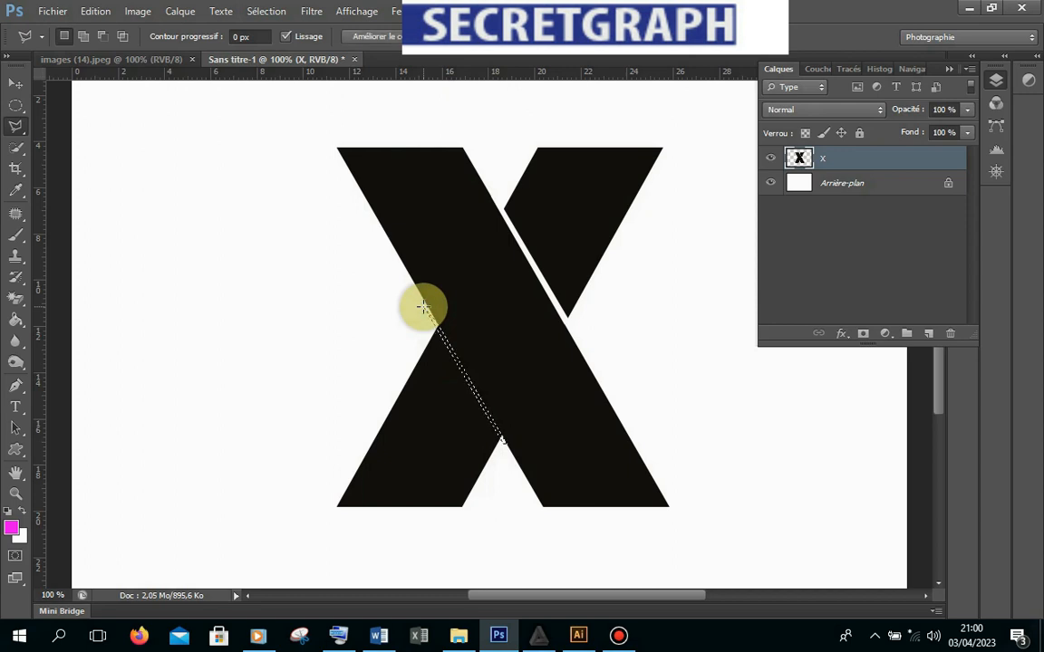
key(ctrl+x)
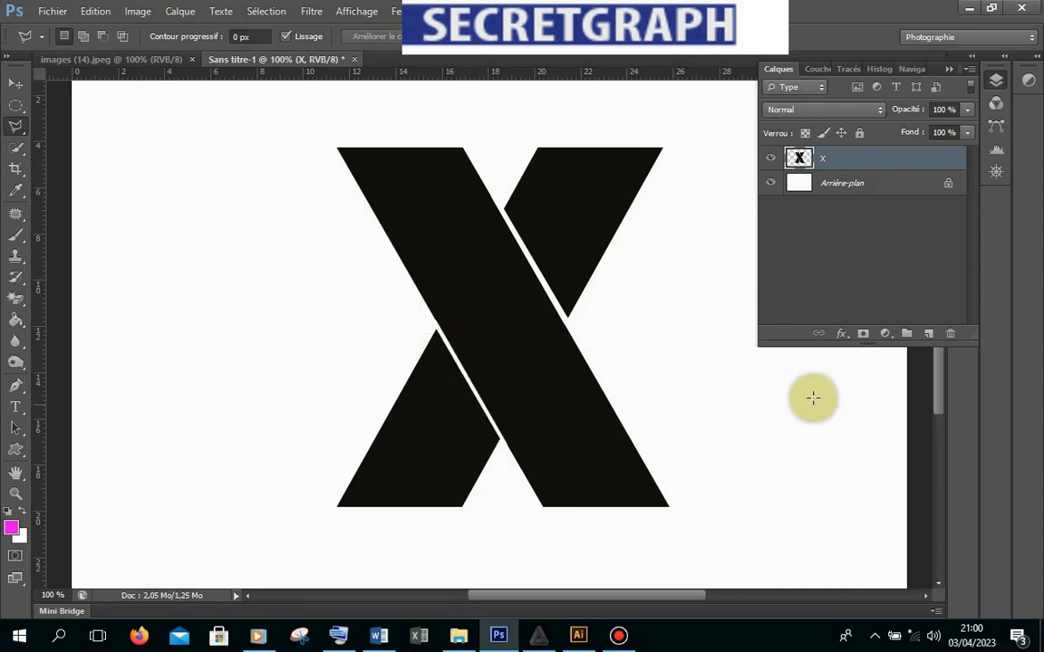
Scale the split X down to about 97.31% width and 91.40% height, keeping its lower-left corner in place
click(14, 83)
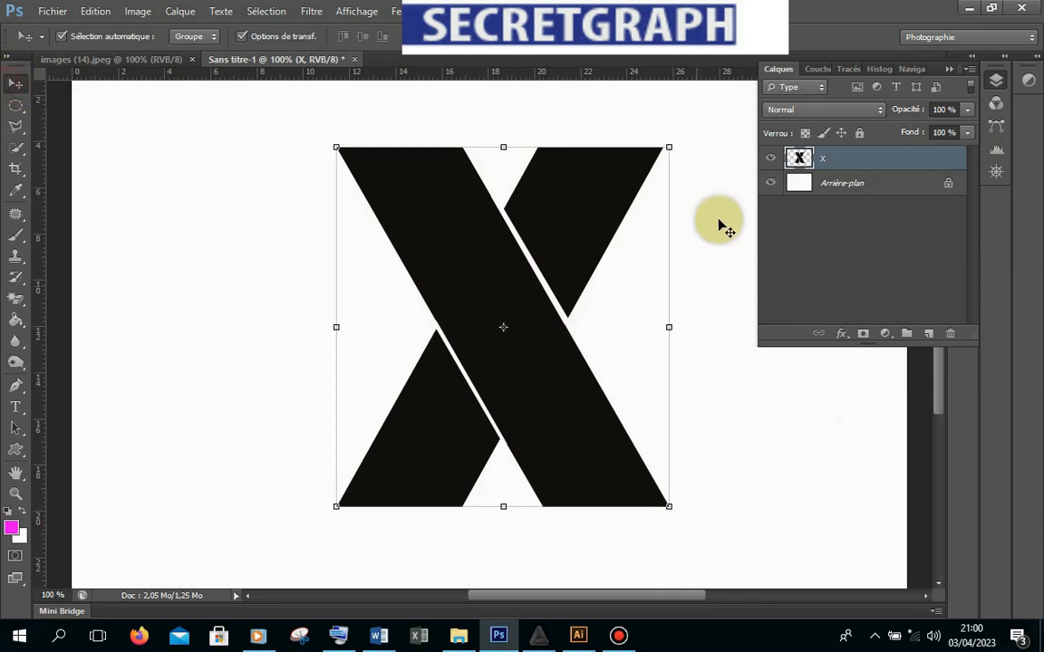
drag(669, 147, 661, 179)
click(948, 69)
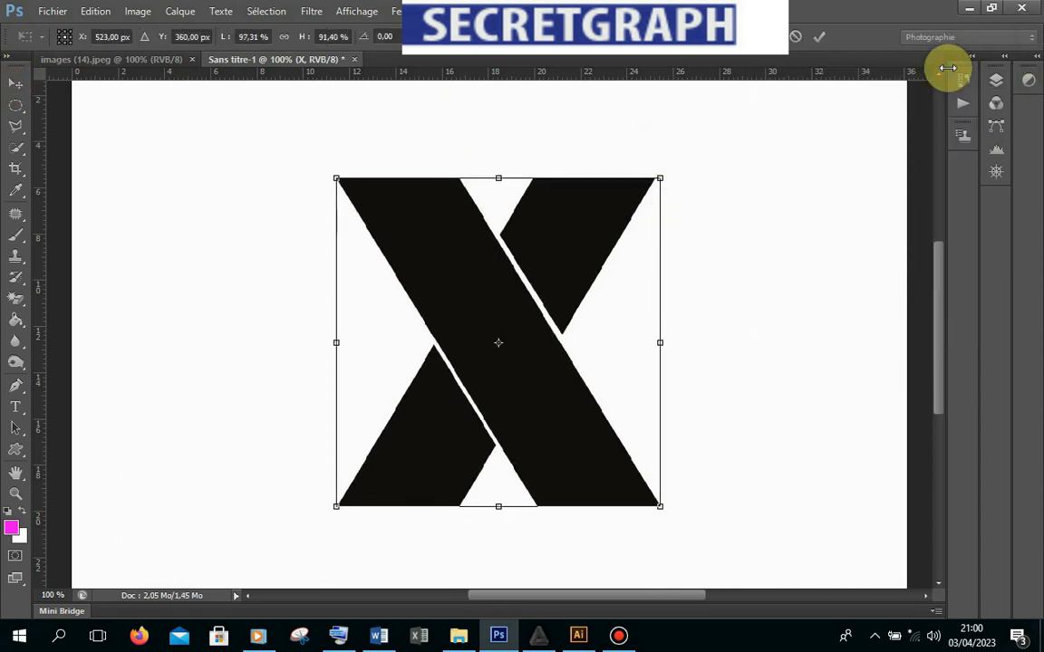
click(819, 37)
click(779, 246)
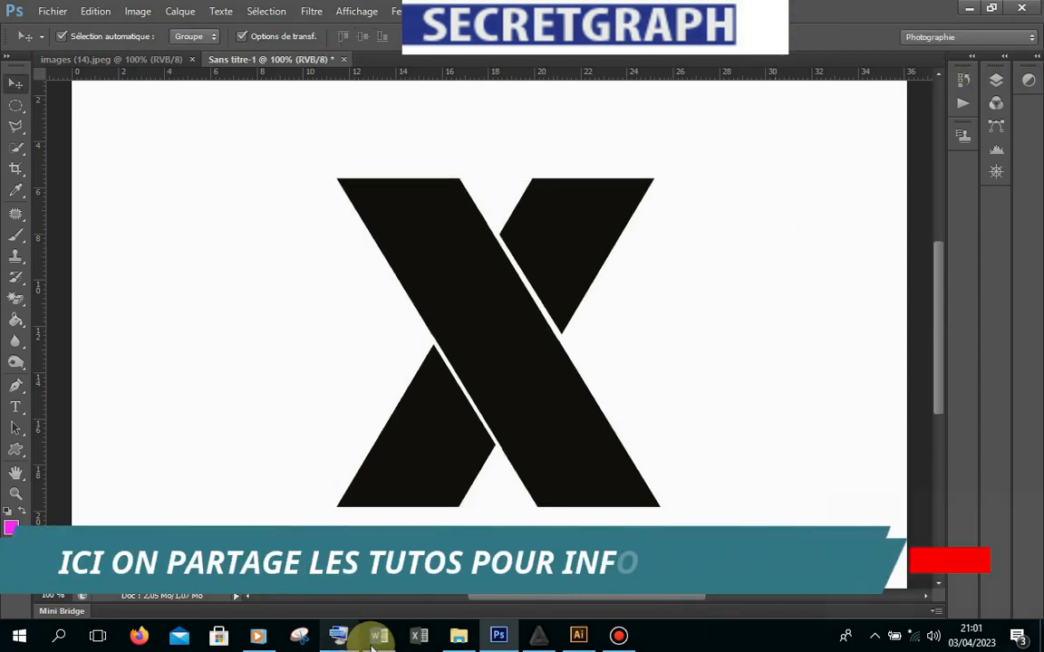
Place the image Brunette_girl_Makeup_Hair_Braid_hair_Model_588771_3400x4000 from the Download folder in File Explorer into the Photoshop document with the X
click(458, 634)
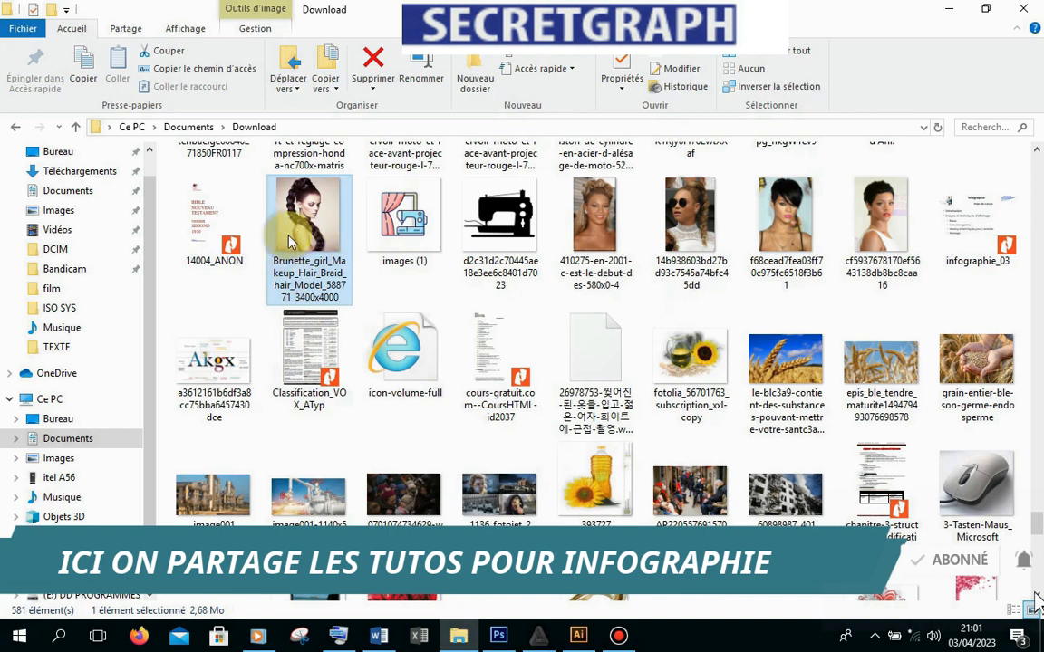
drag(321, 226, 679, 274)
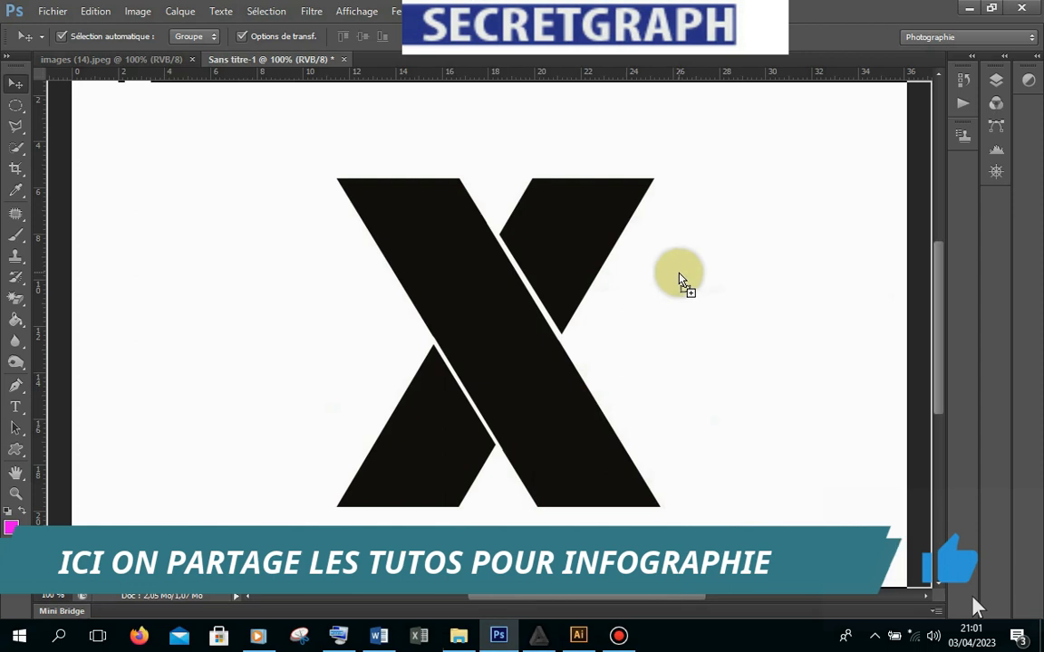
drag(682, 281, 681, 280)
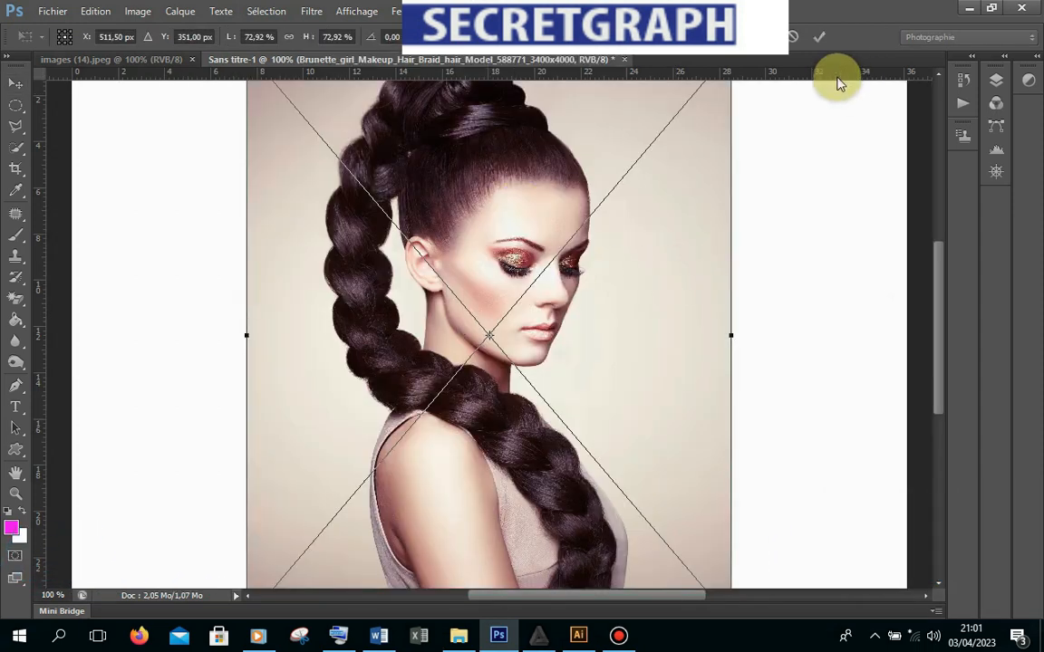
Scale the placed portrait to about 50% and position it at about X 517.50 px, Y 356.50 px to cover the X
drag(615, 138, 598, 254)
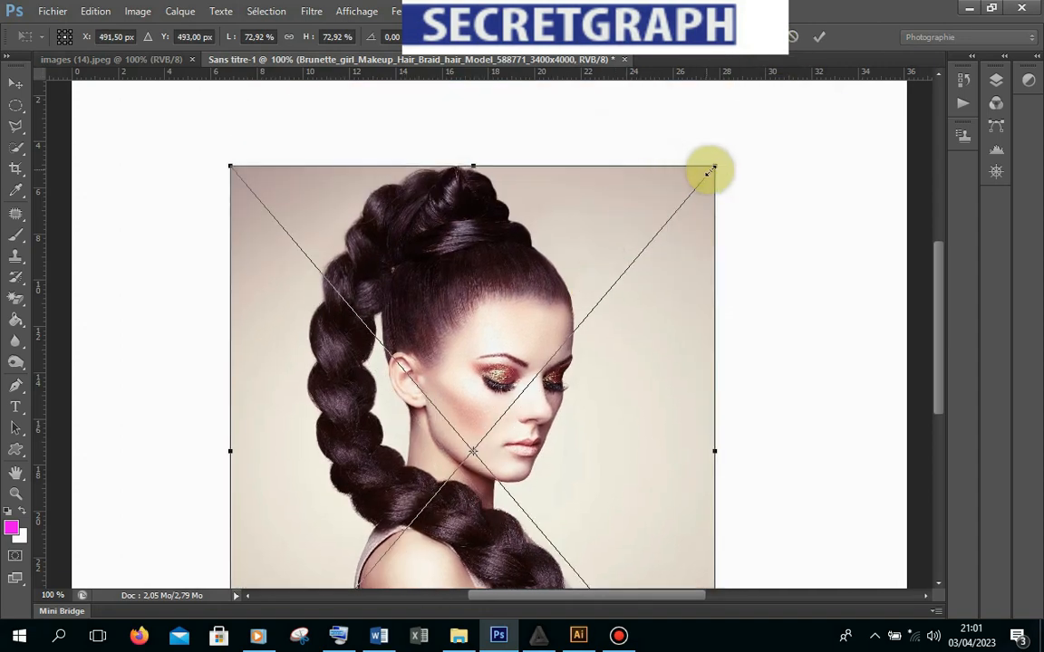
drag(715, 168, 624, 268)
drag(526, 361, 526, 244)
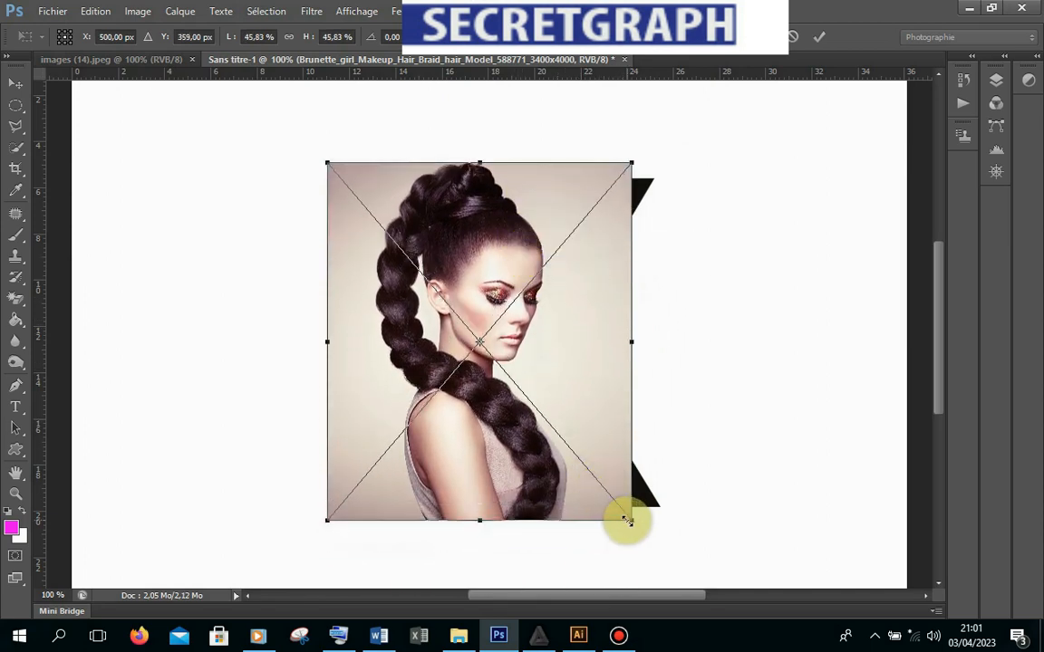
drag(630, 520, 647, 536)
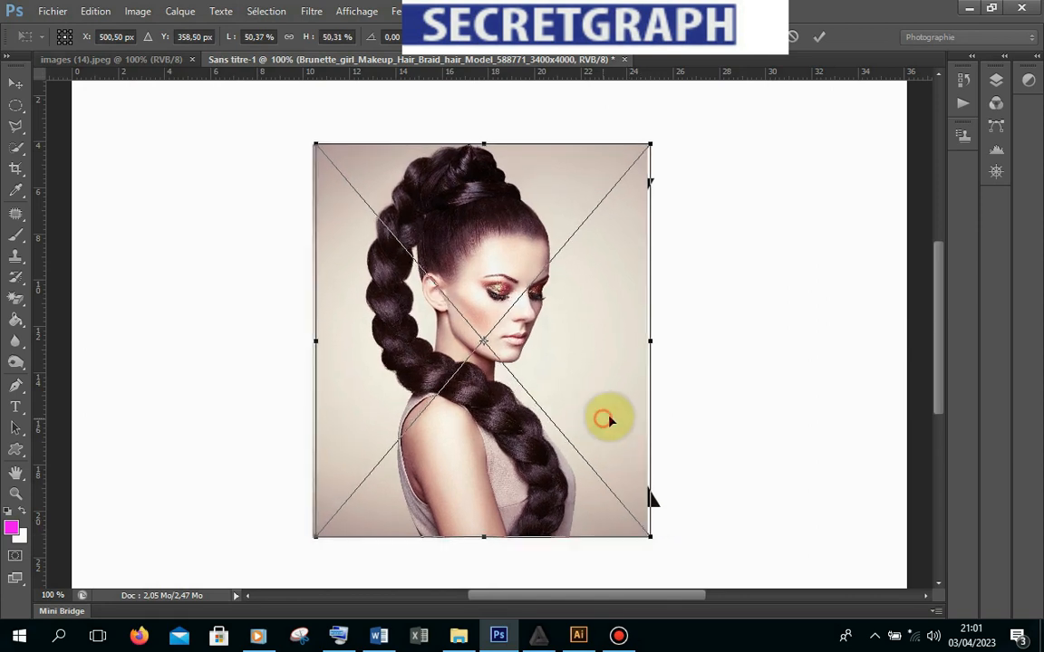
drag(603, 420, 617, 422)
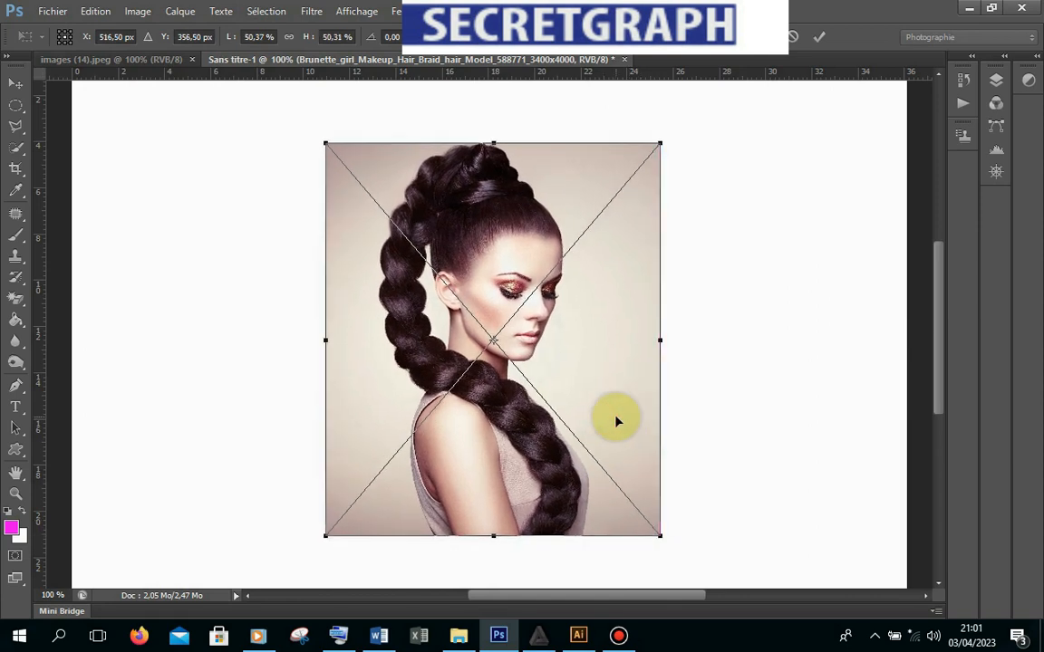
key(Right)
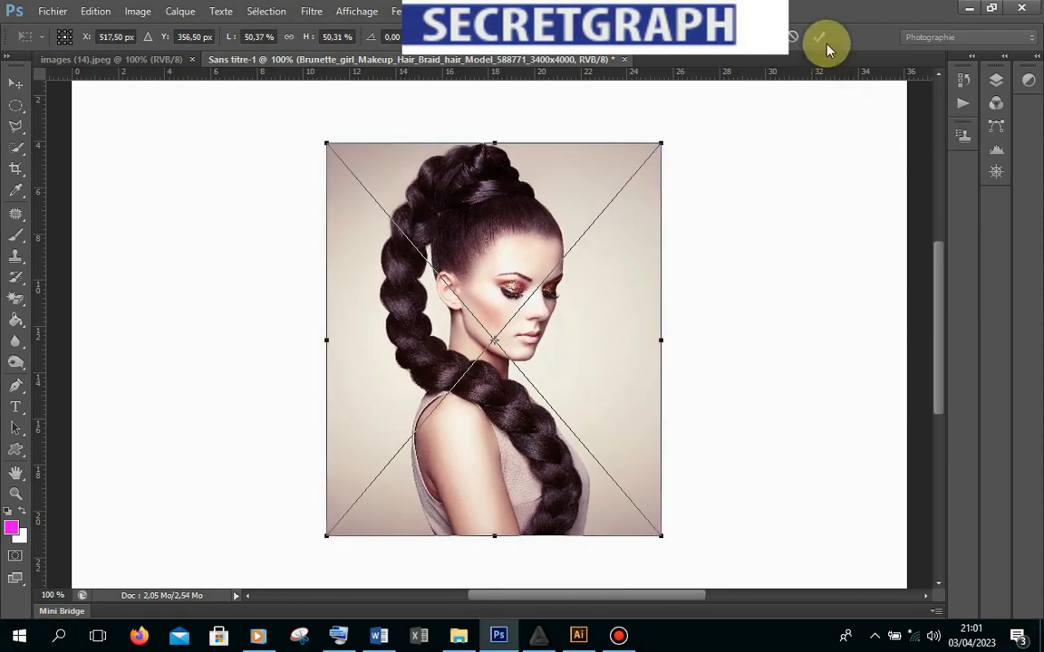
click(819, 37)
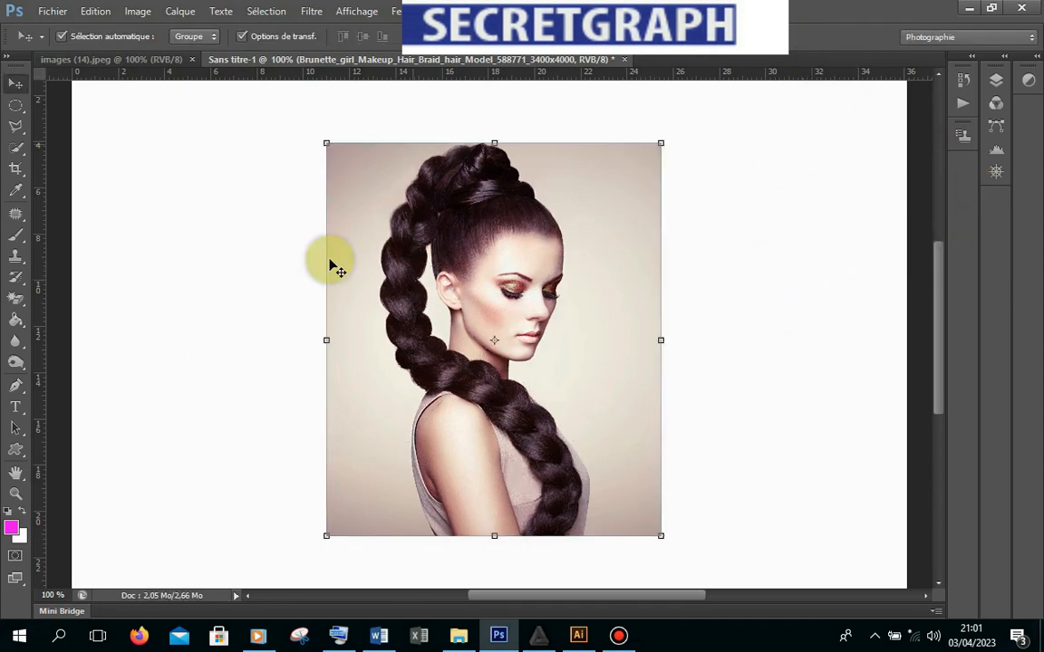
Clip the portrait layer to the X with a clipping mask and shift the photo slightly down inside the letter
click(1004, 84)
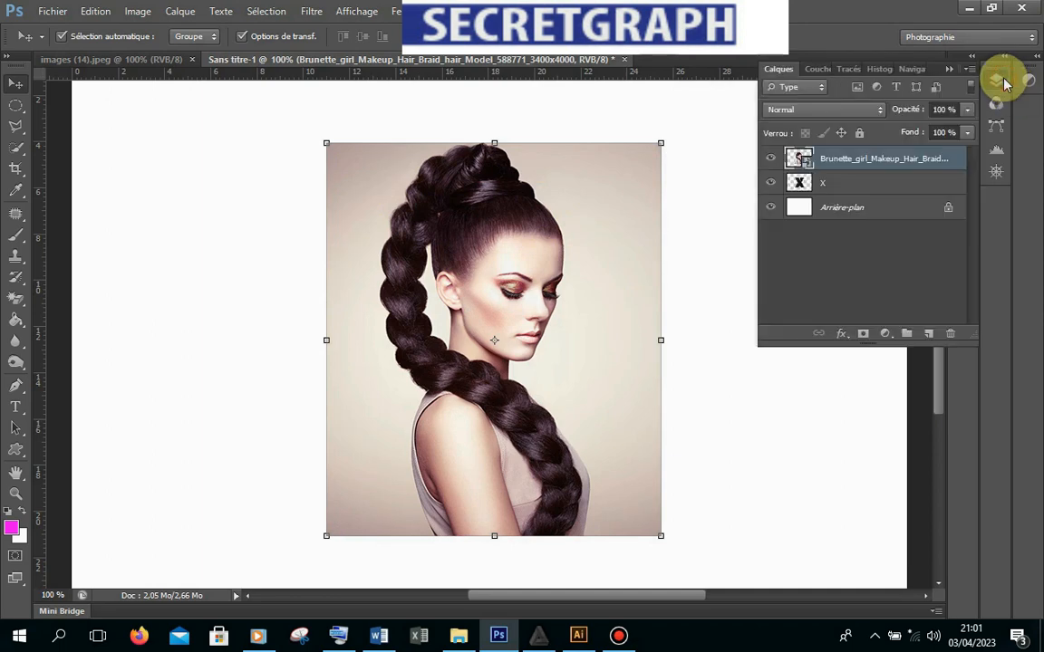
right_click(870, 161)
click(694, 296)
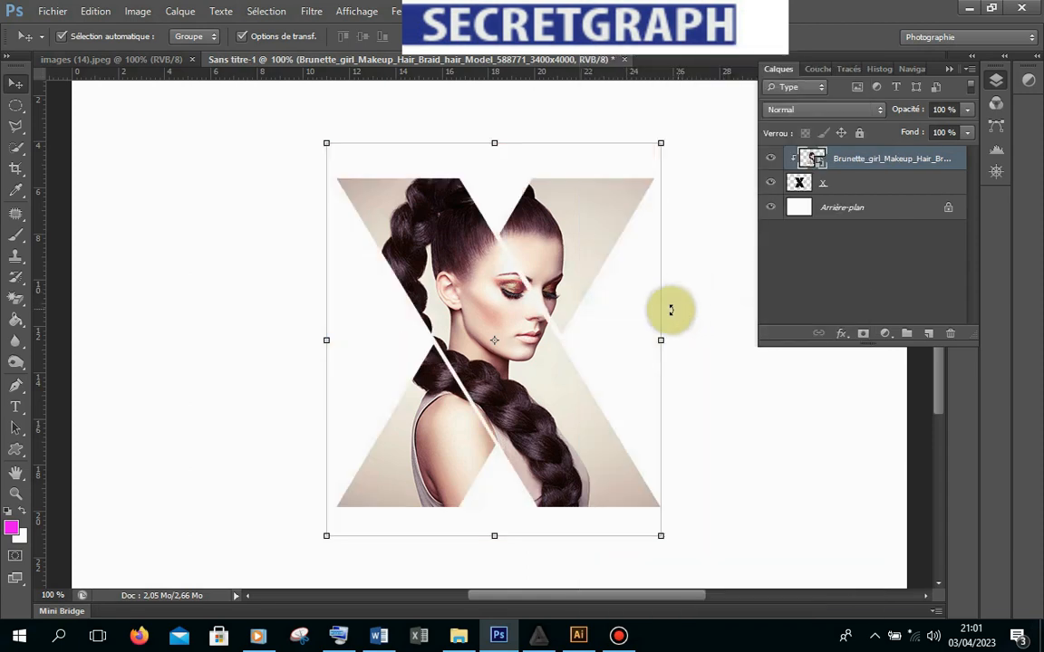
drag(541, 238, 541, 257)
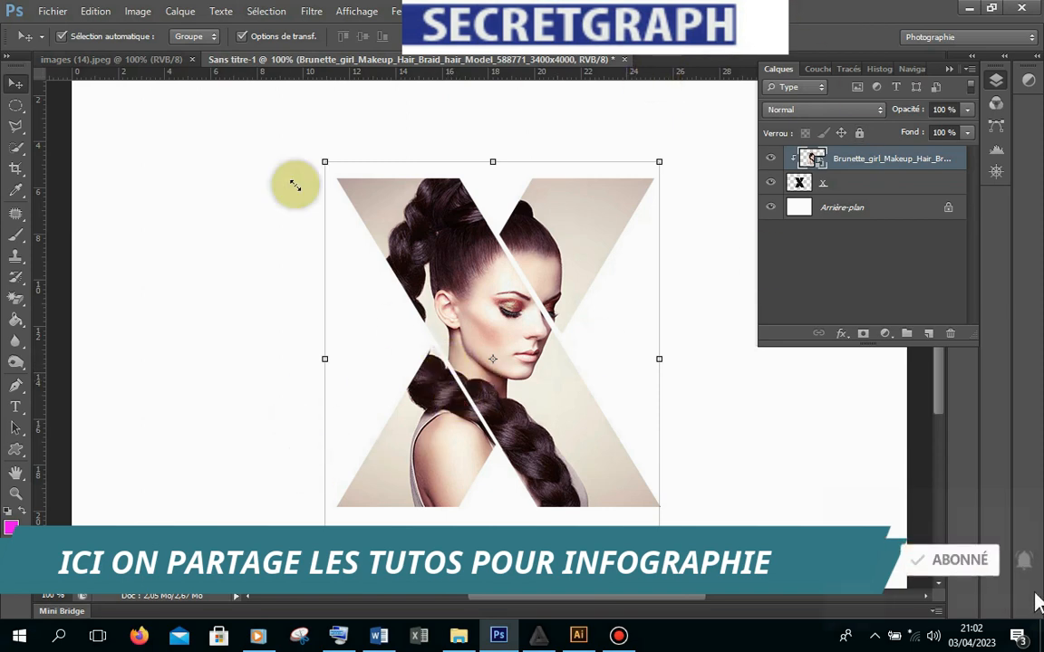
Select a narrow slanted area across the X's lower-left gap with the Polygonal Lasso, where the braid crosses it
click(20, 132)
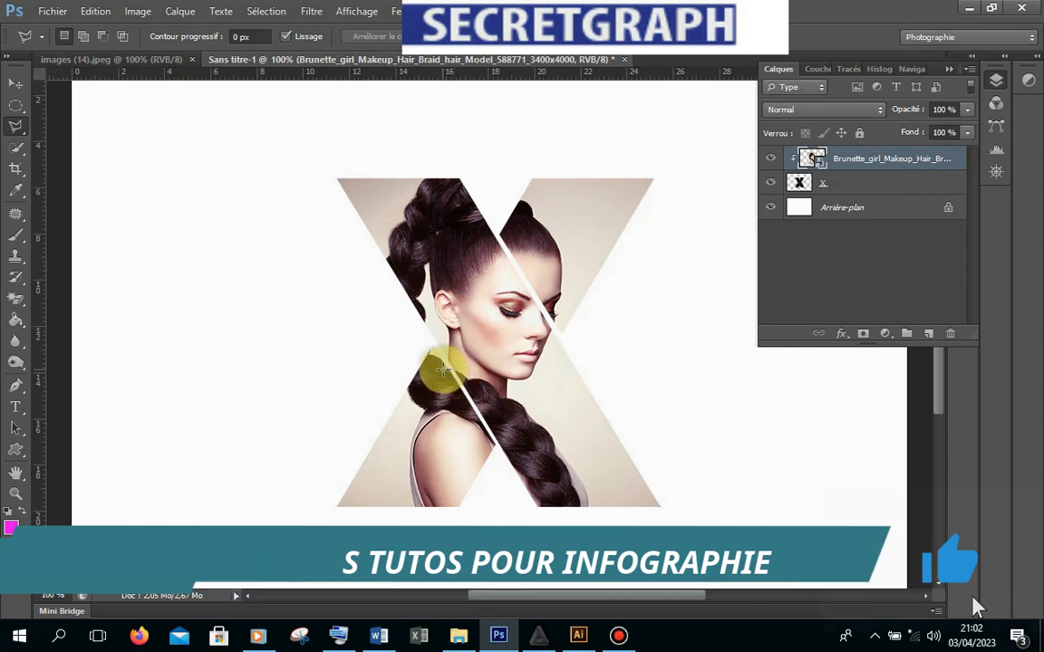
click(445, 368)
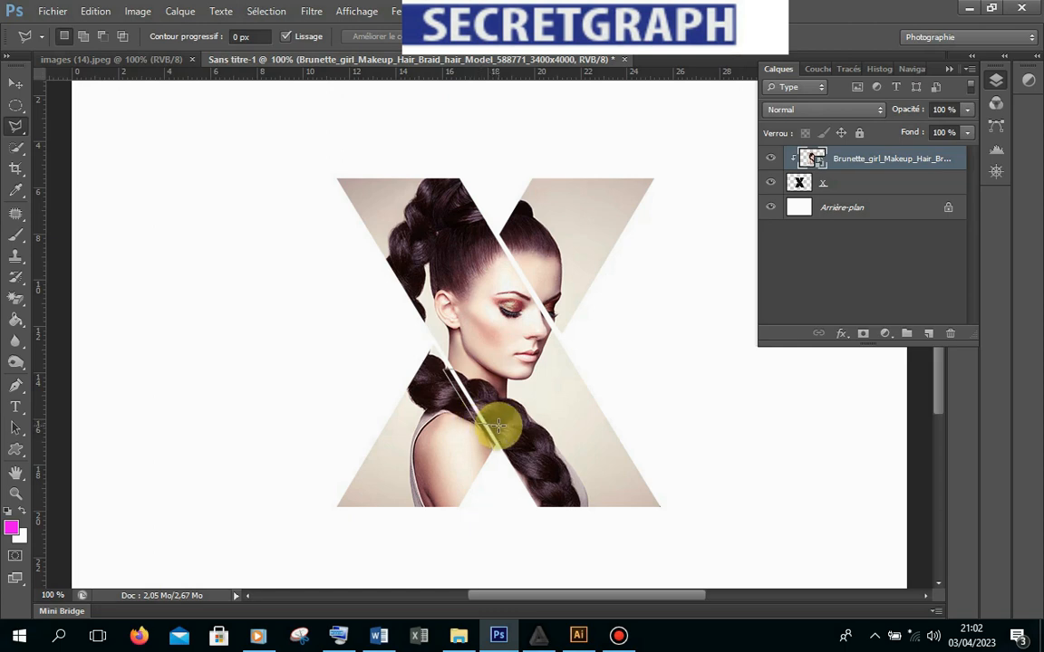
click(497, 426)
click(468, 371)
click(464, 377)
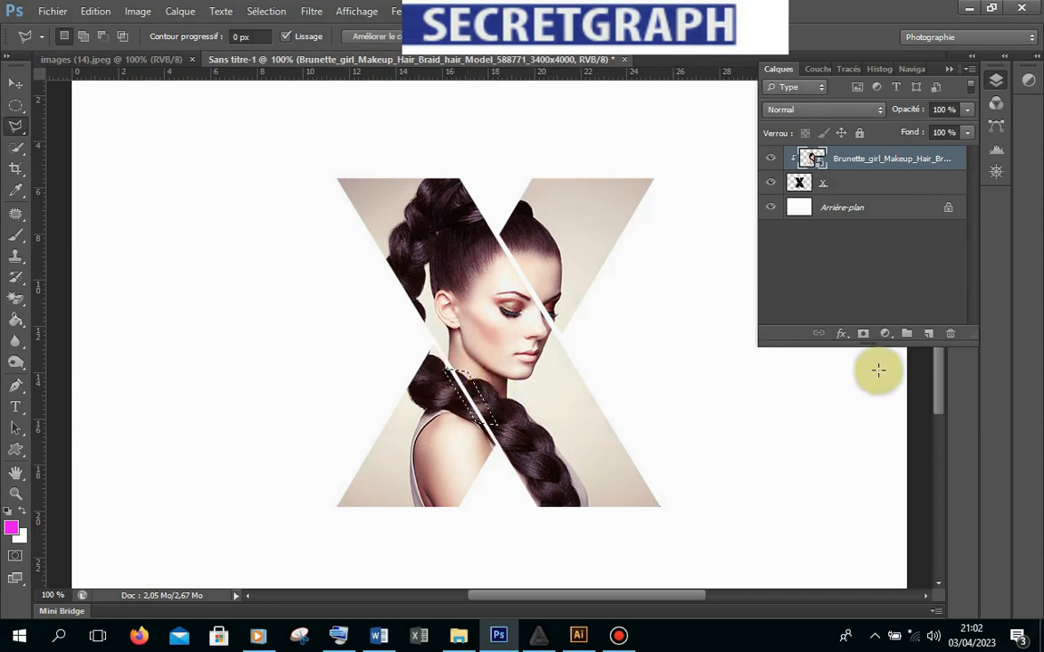
Release the portrait layer's clipping mask and hide the portrait
right_click(862, 159)
right_click(906, 163)
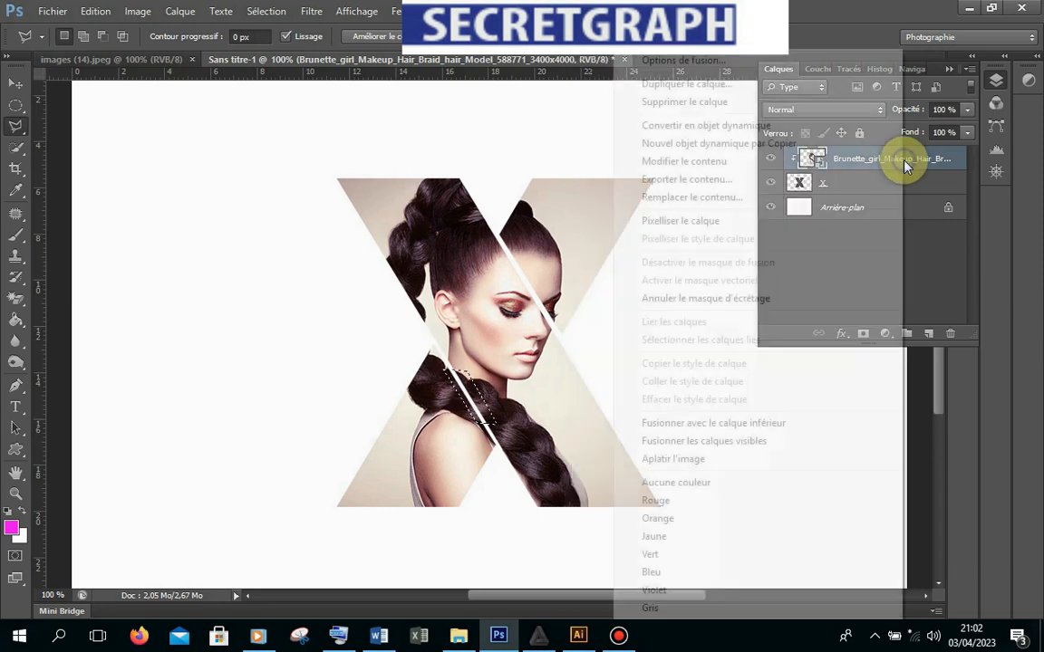
click(741, 297)
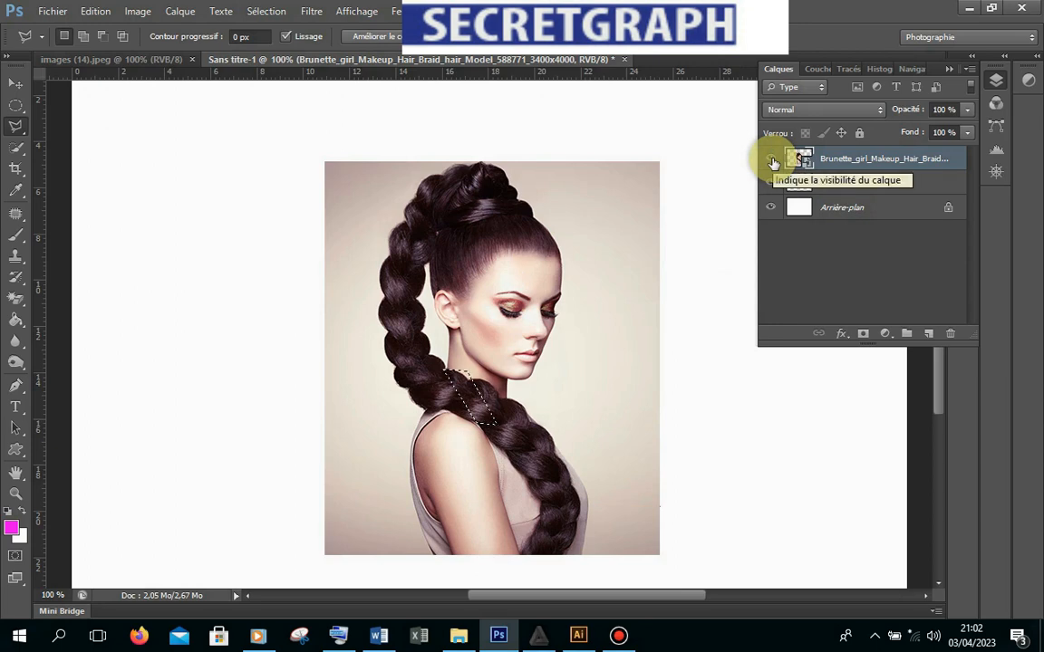
click(772, 161)
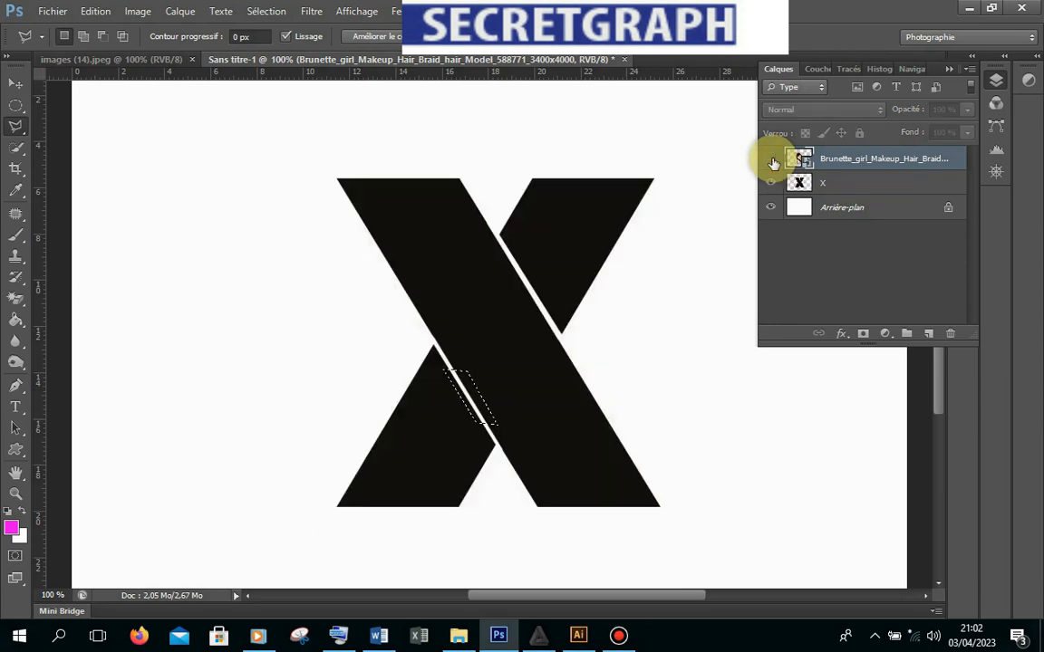
Fill the selected gap area above the X layer with a solid color fill layer using the X's near-black #14110e
click(852, 184)
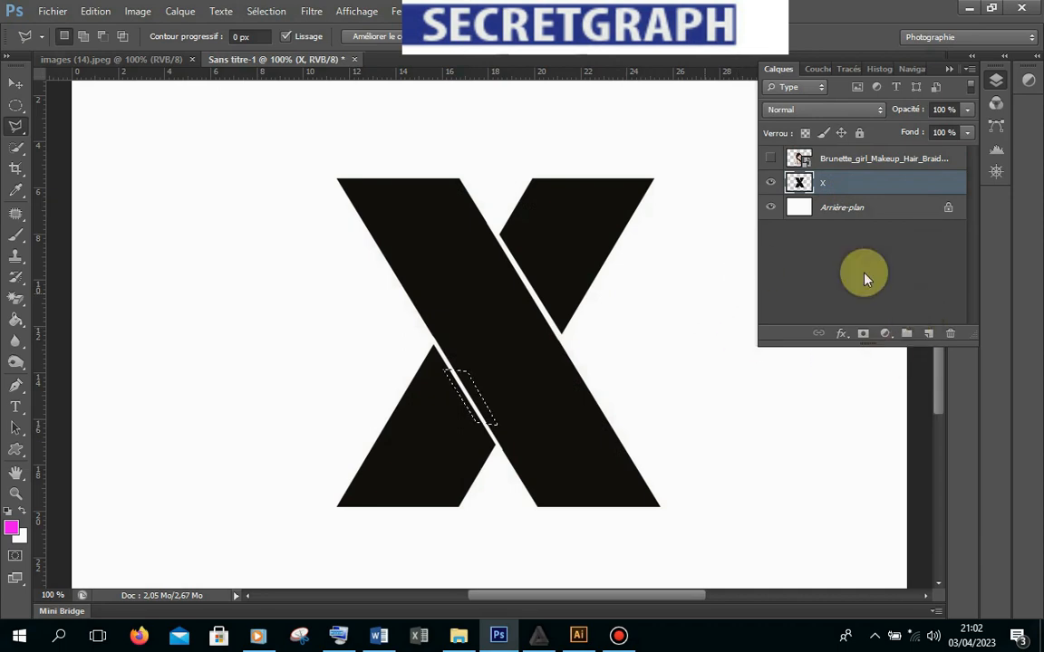
click(886, 334)
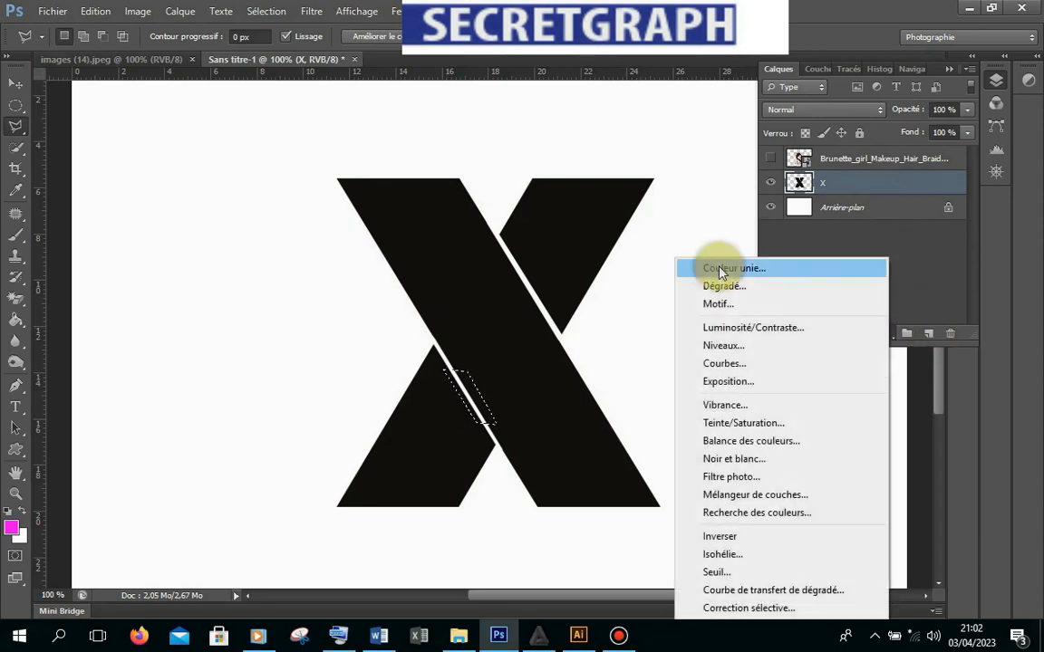
click(721, 269)
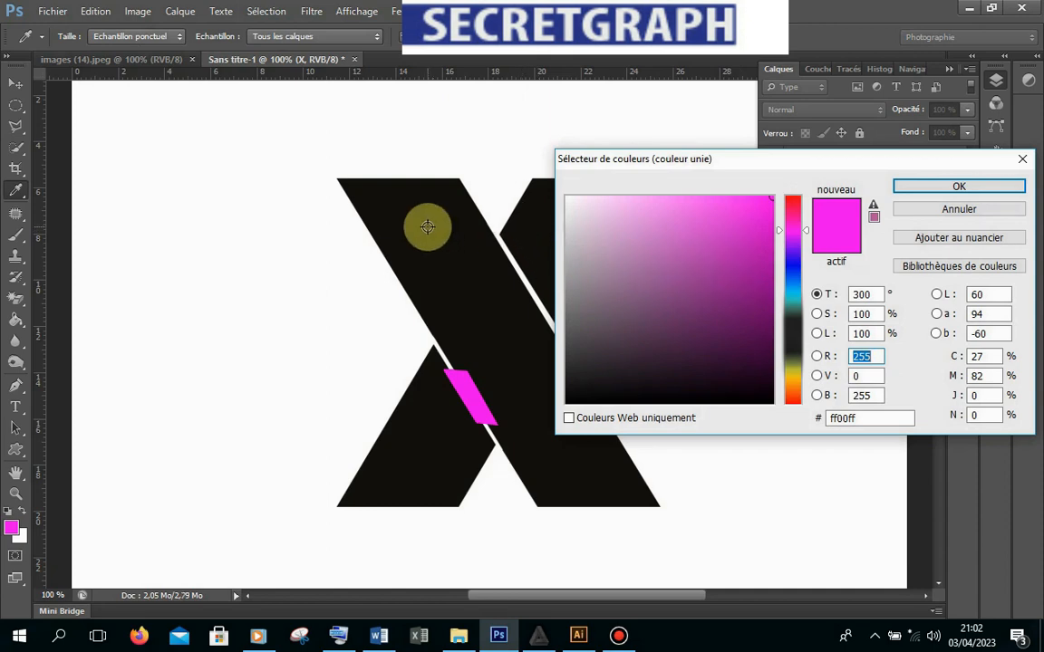
click(439, 245)
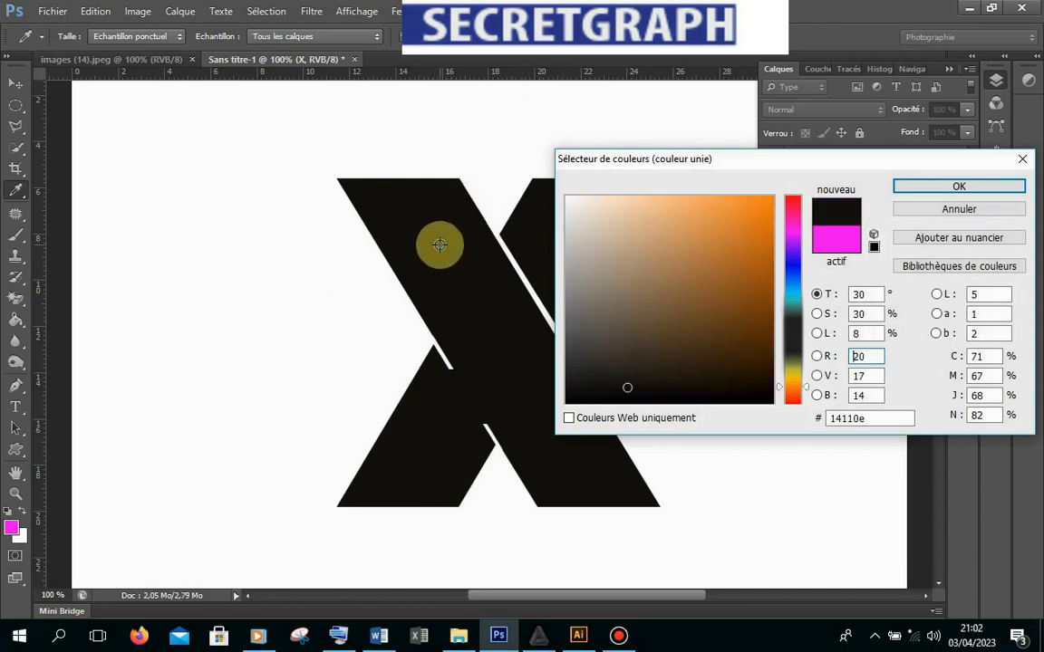
click(976, 189)
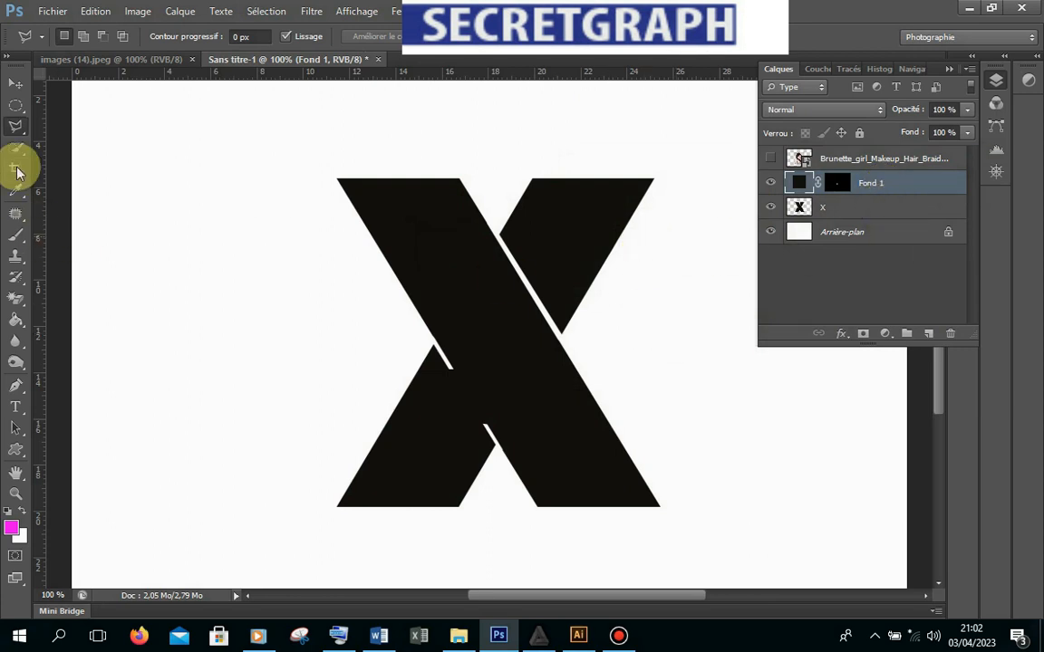
Merge the solid color fill layer with the X layer
click(15, 83)
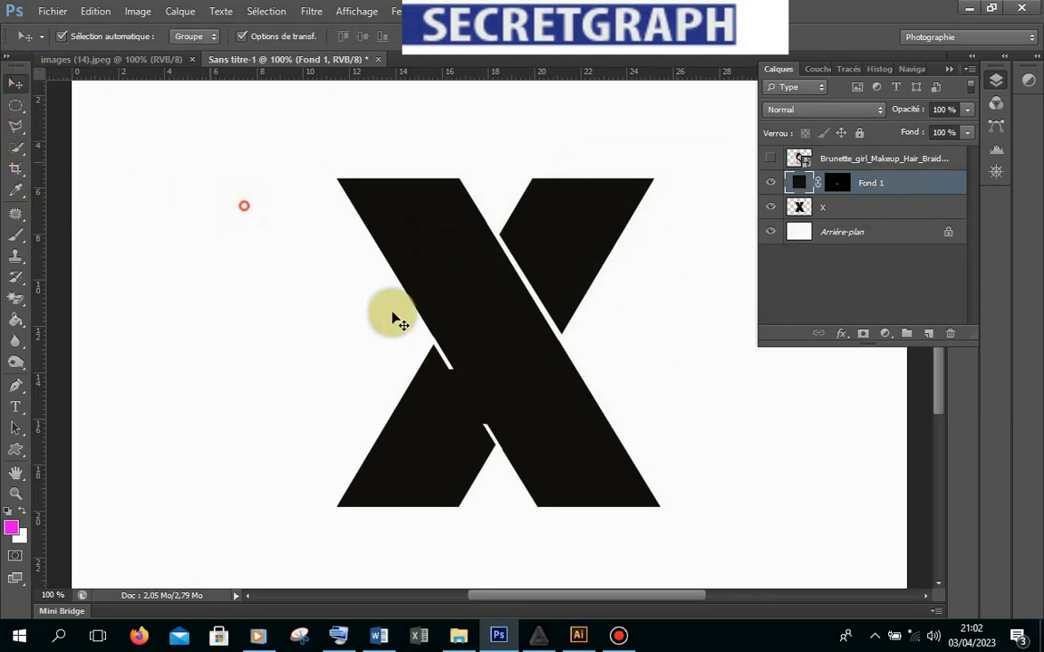
drag(209, 163, 629, 473)
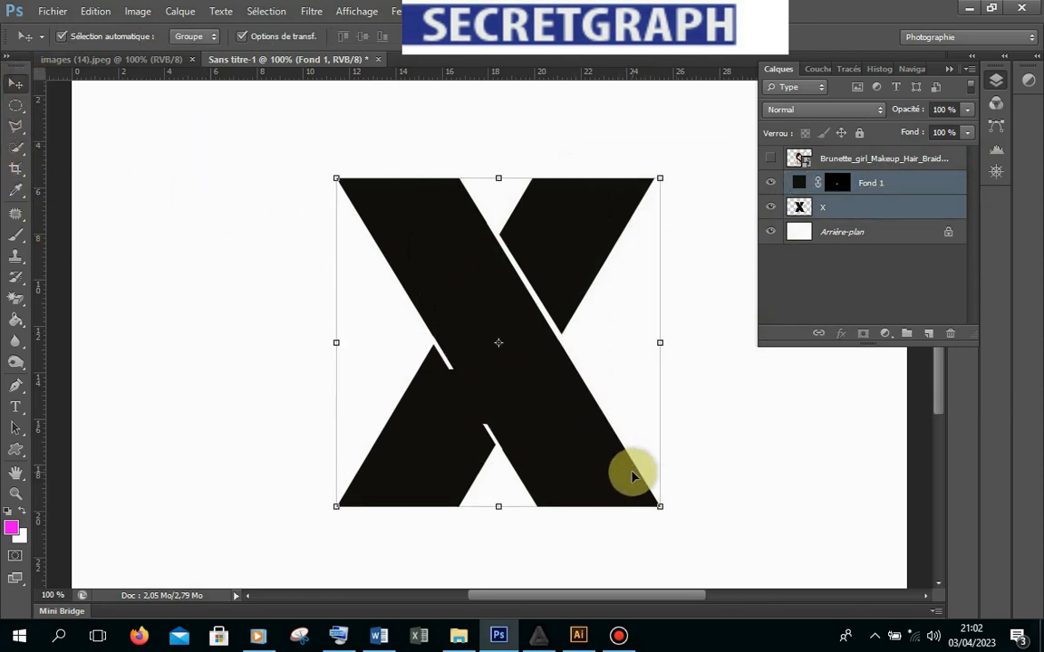
right_click(872, 186)
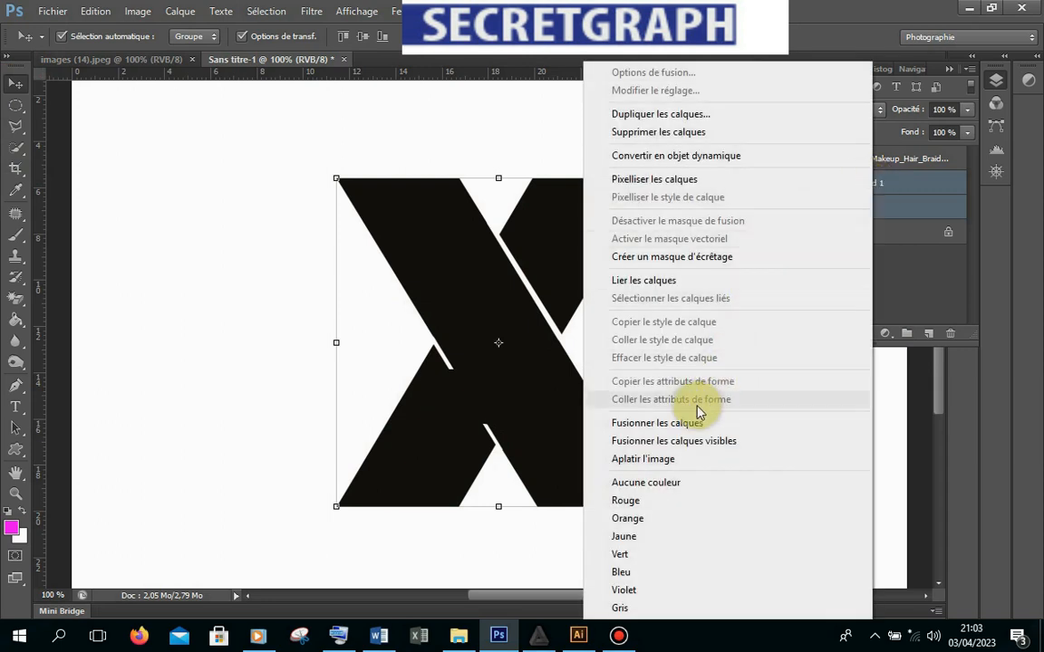
click(686, 424)
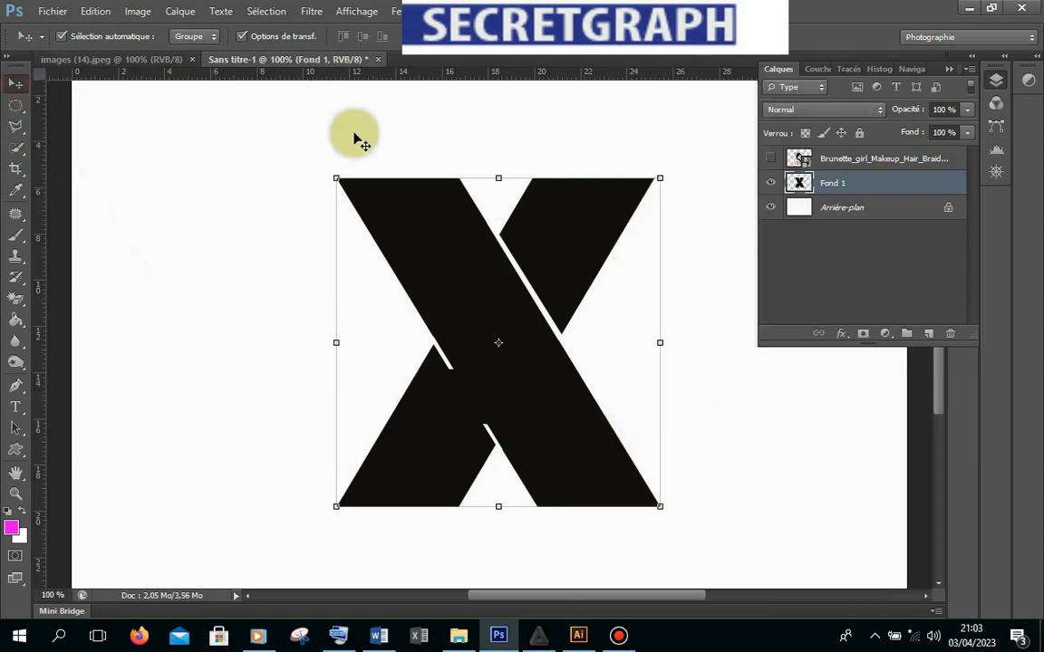
Show the portrait layer again and clip it to the merged X layer with a clipping mask
click(775, 158)
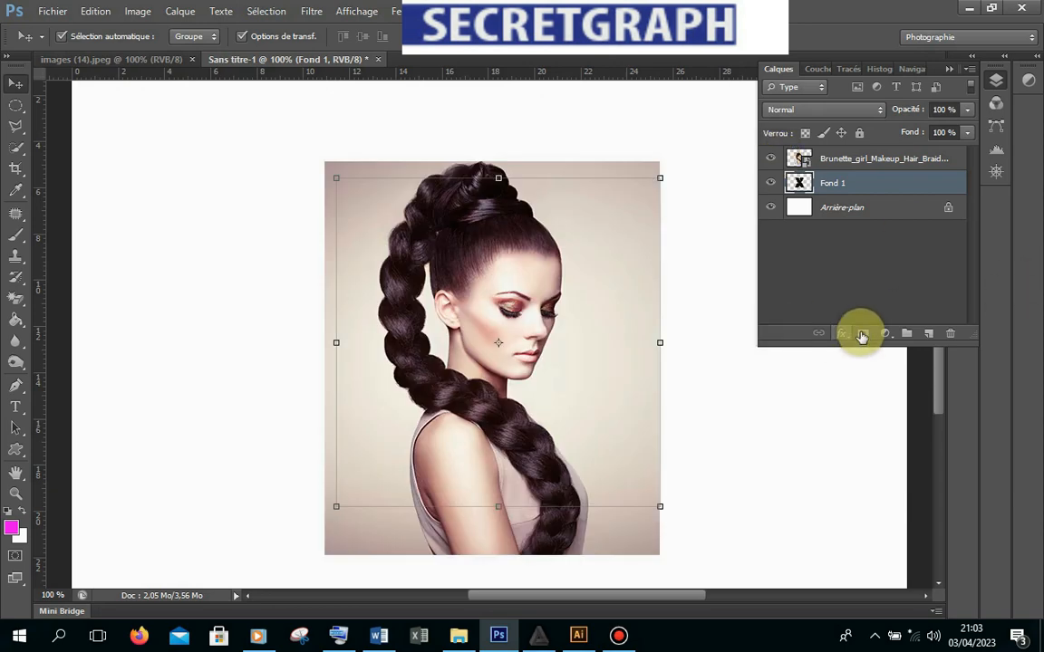
right_click(880, 160)
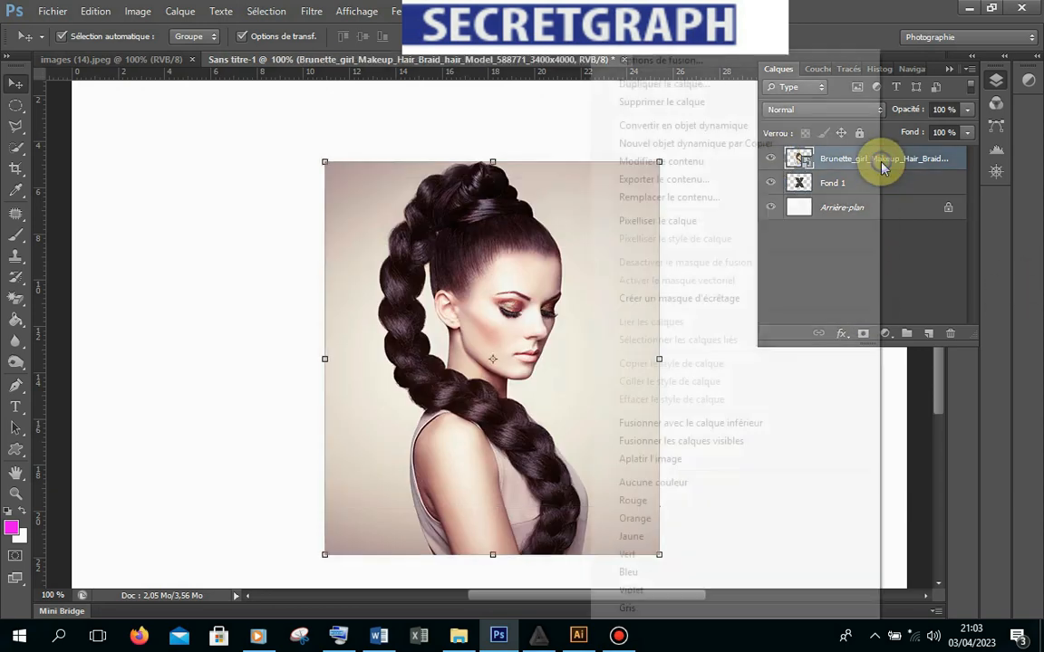
click(675, 298)
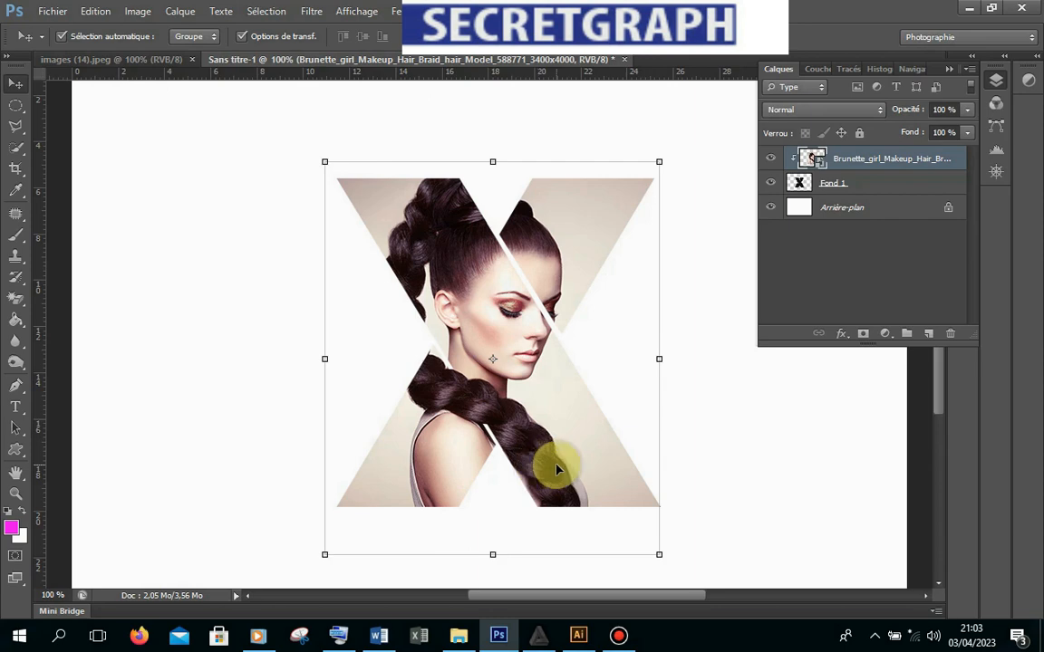
click(688, 151)
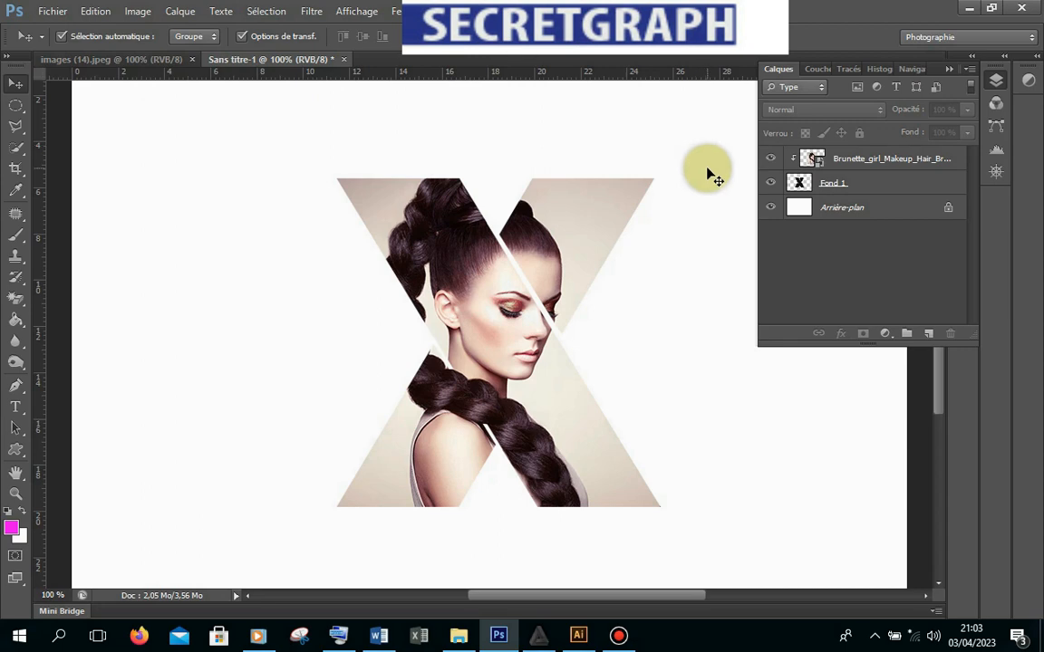
Add an inner shadow to the merged X layer with 65% opacity, 2 px distance and 8 px size
click(868, 184)
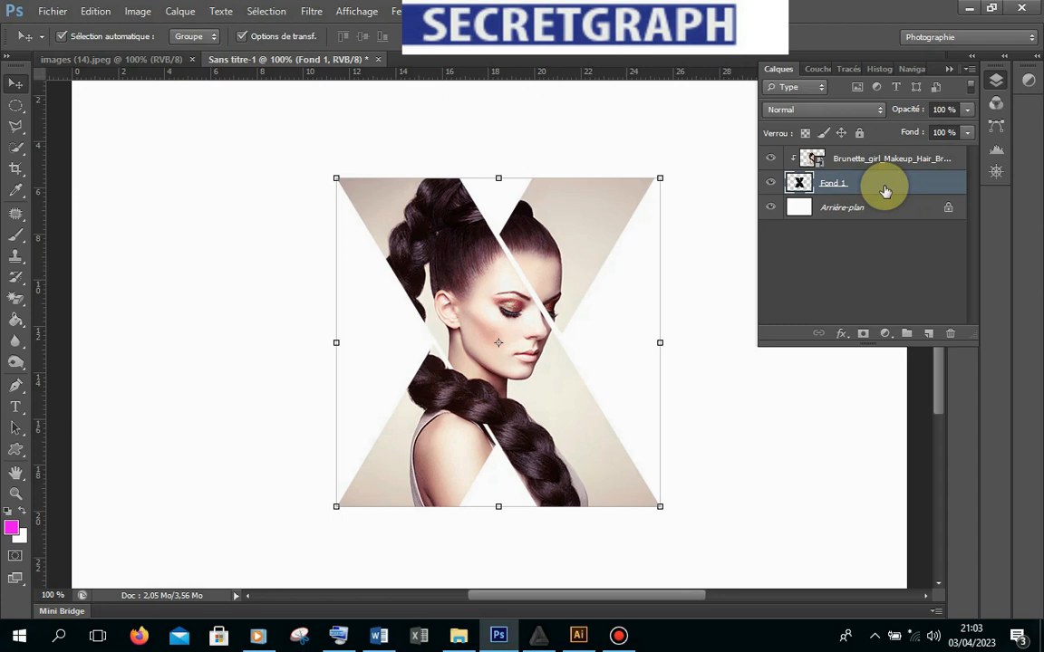
click(842, 336)
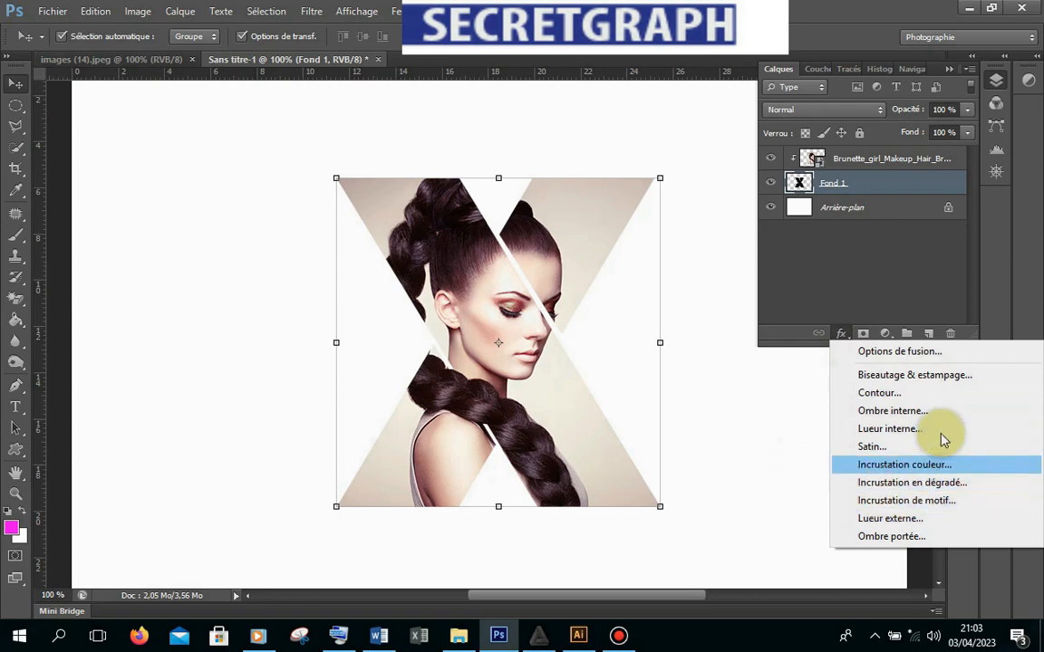
click(888, 411)
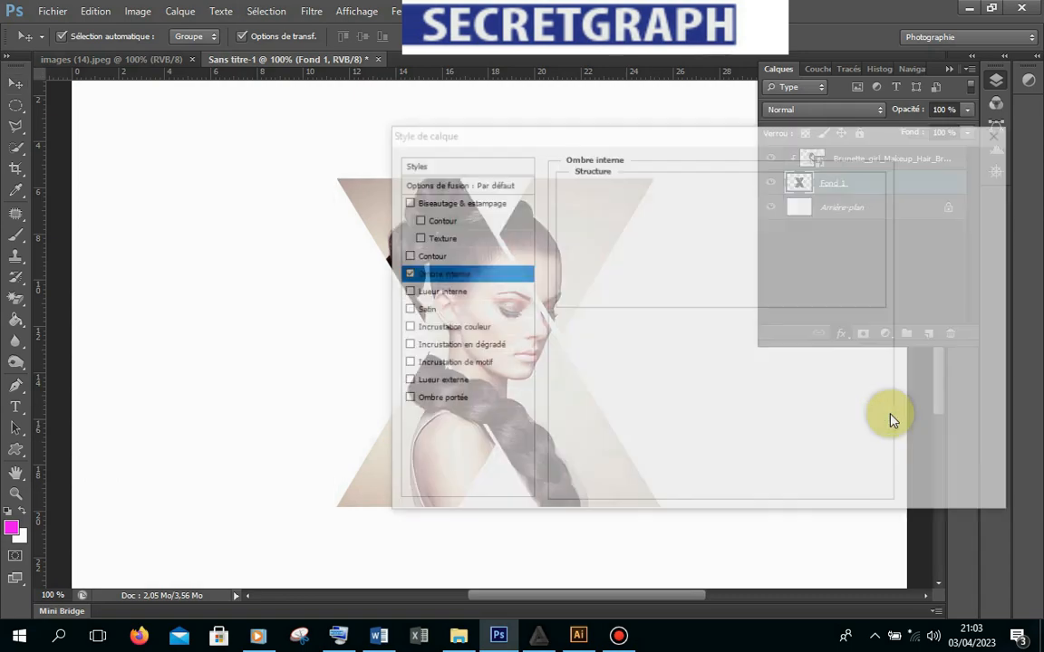
drag(571, 133, 818, 40)
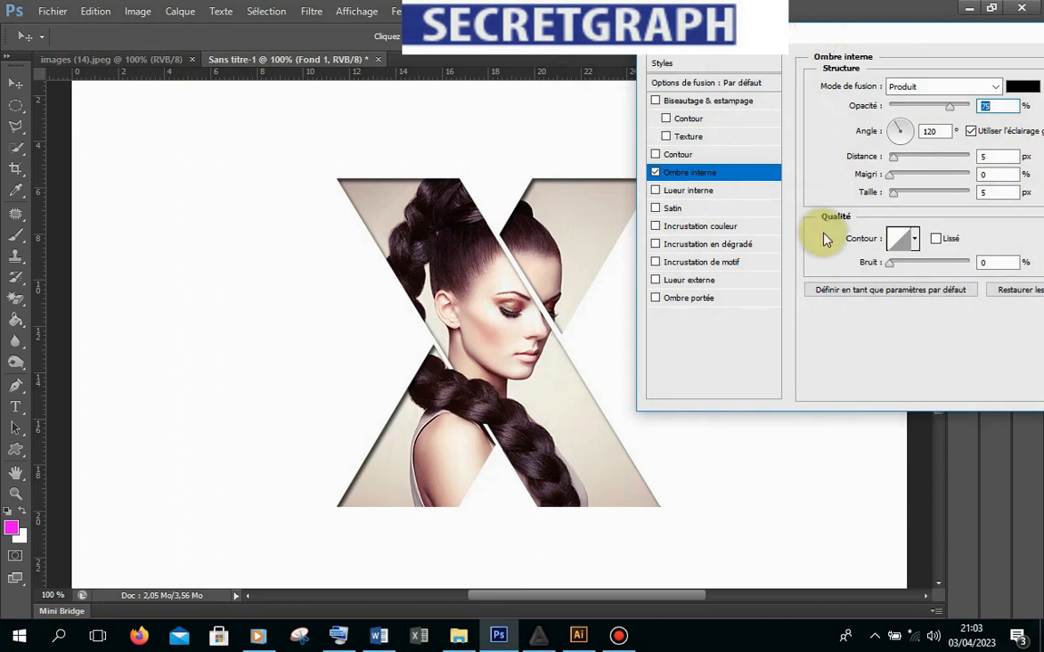
click(895, 163)
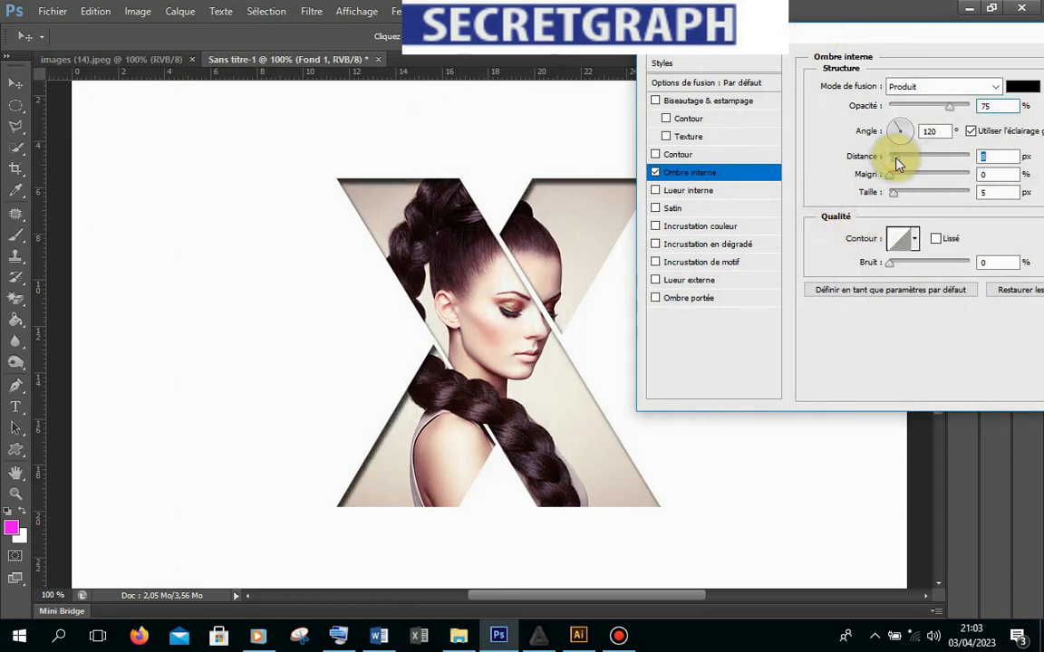
drag(893, 159, 891, 158)
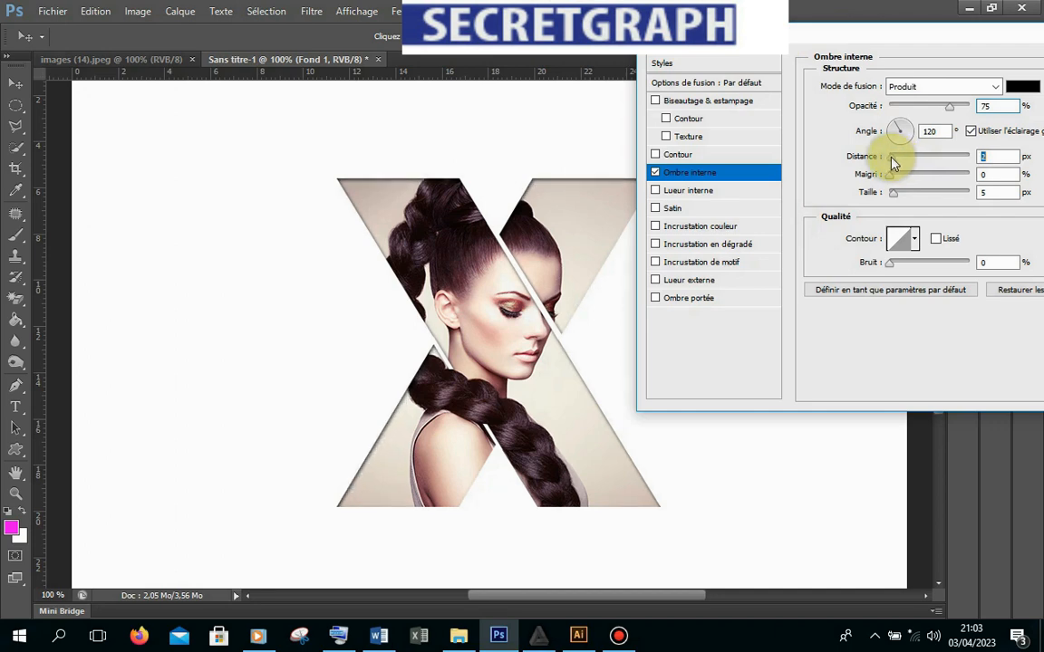
click(897, 199)
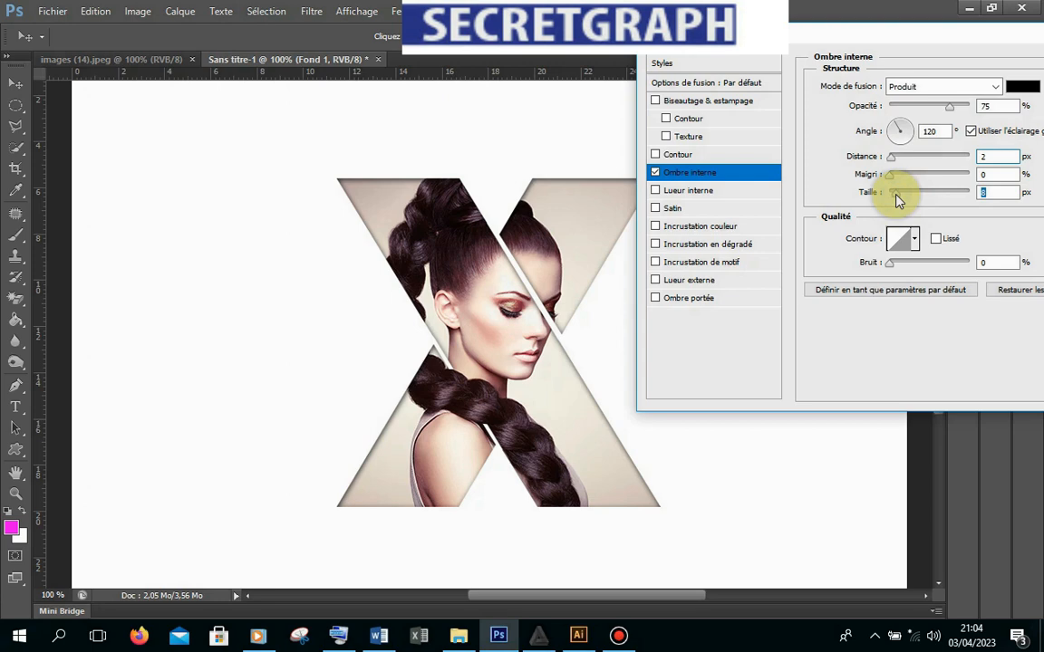
click(949, 107)
drag(948, 110, 942, 111)
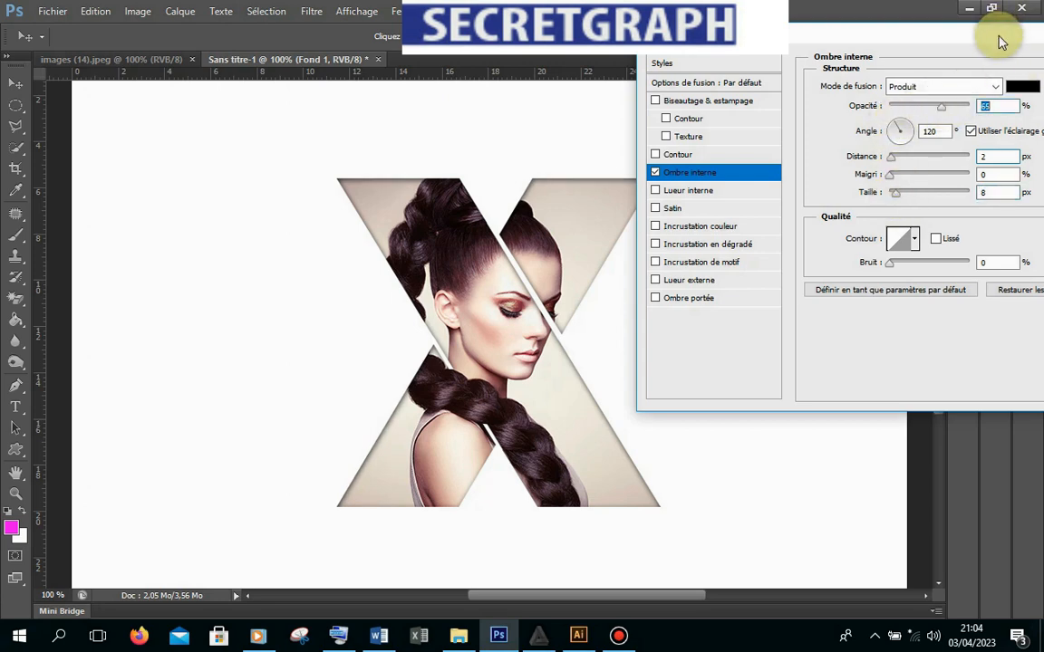
drag(933, 33, 646, 65)
click(924, 95)
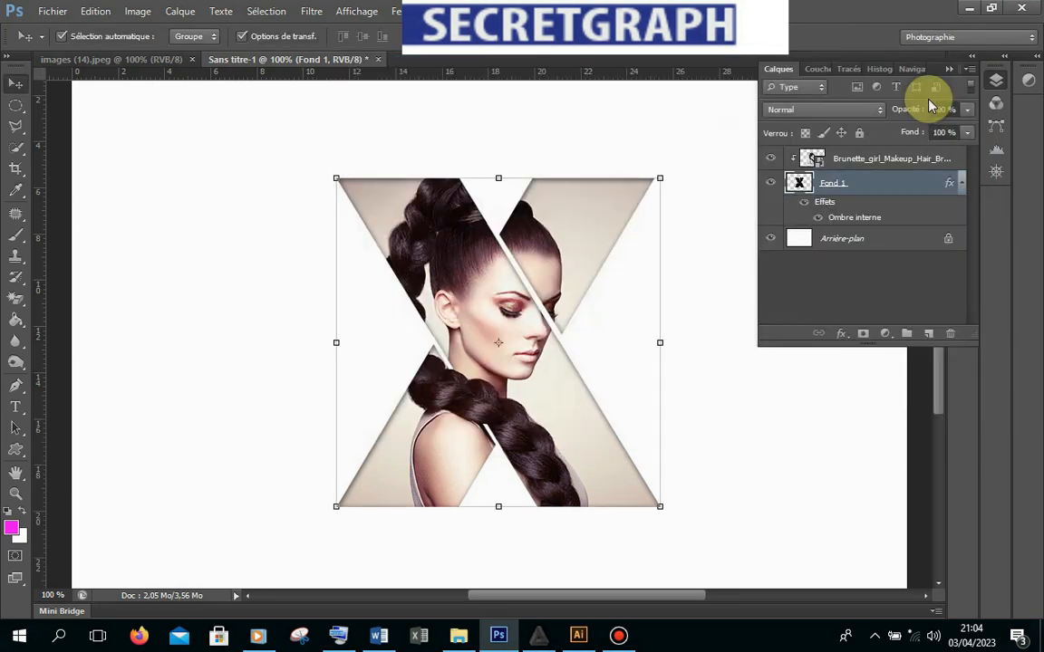
Collapse the layers list and select the clipped portrait and the X shape together on the canvas
click(948, 69)
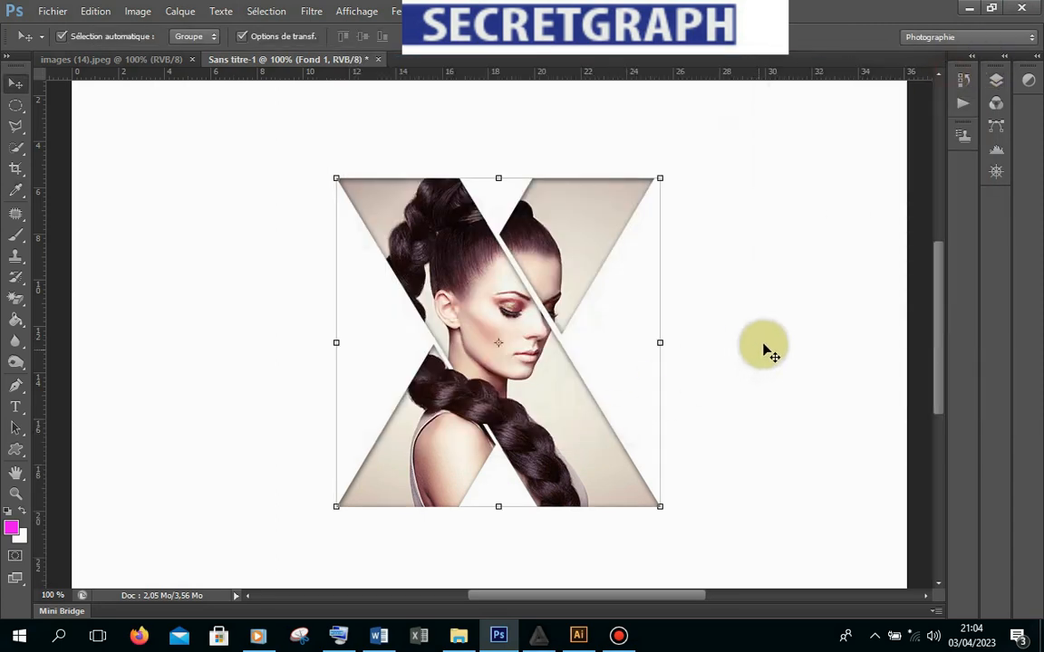
click(762, 350)
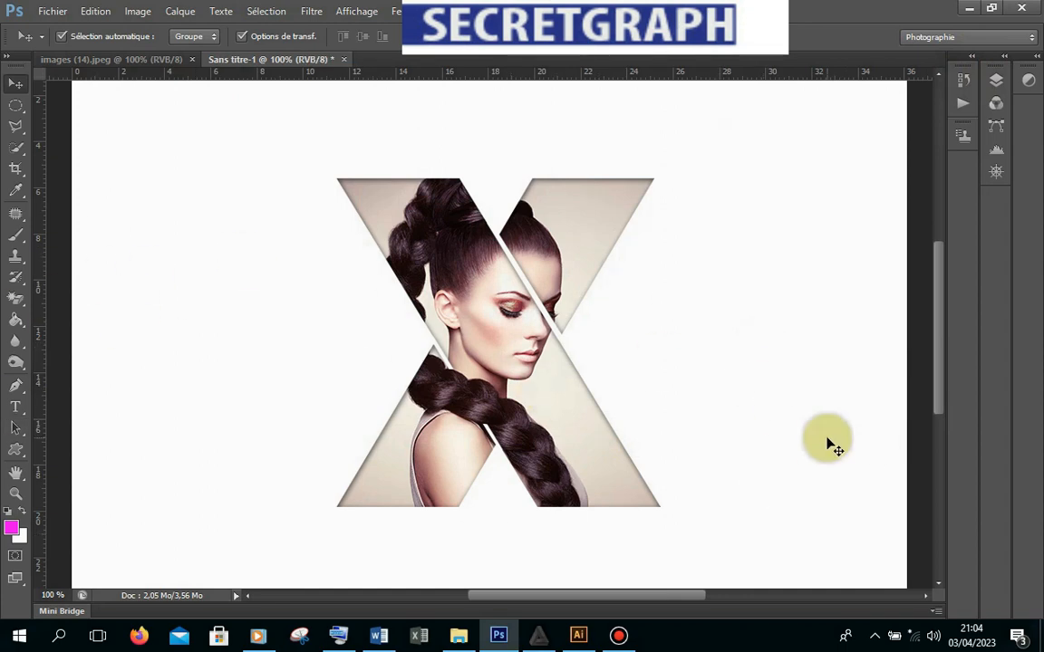
key(ctrl+minus)
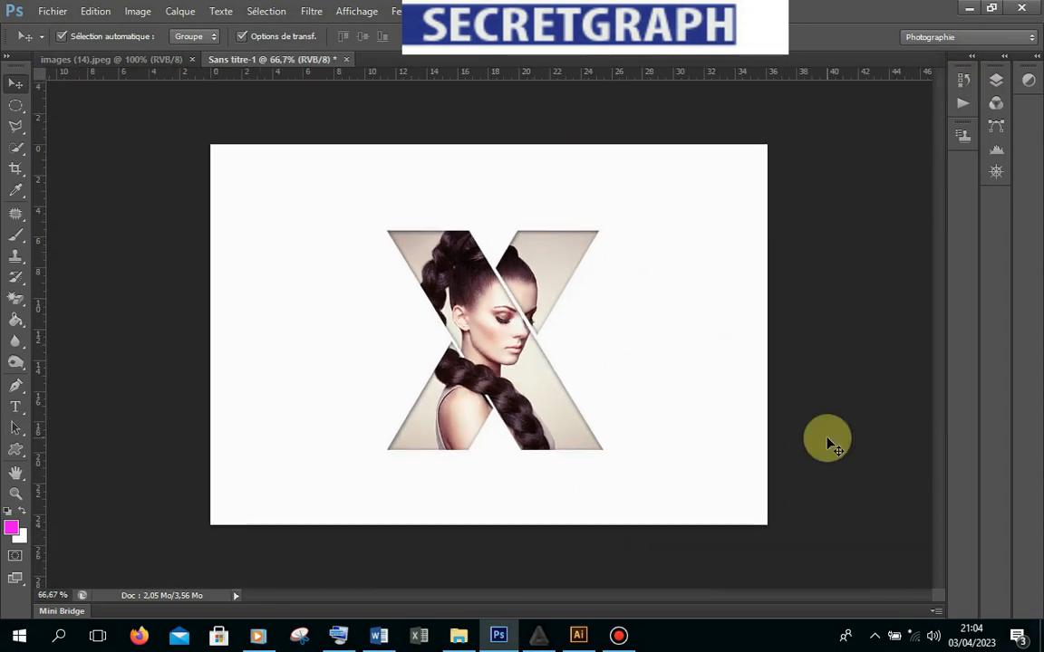
drag(669, 203, 326, 481)
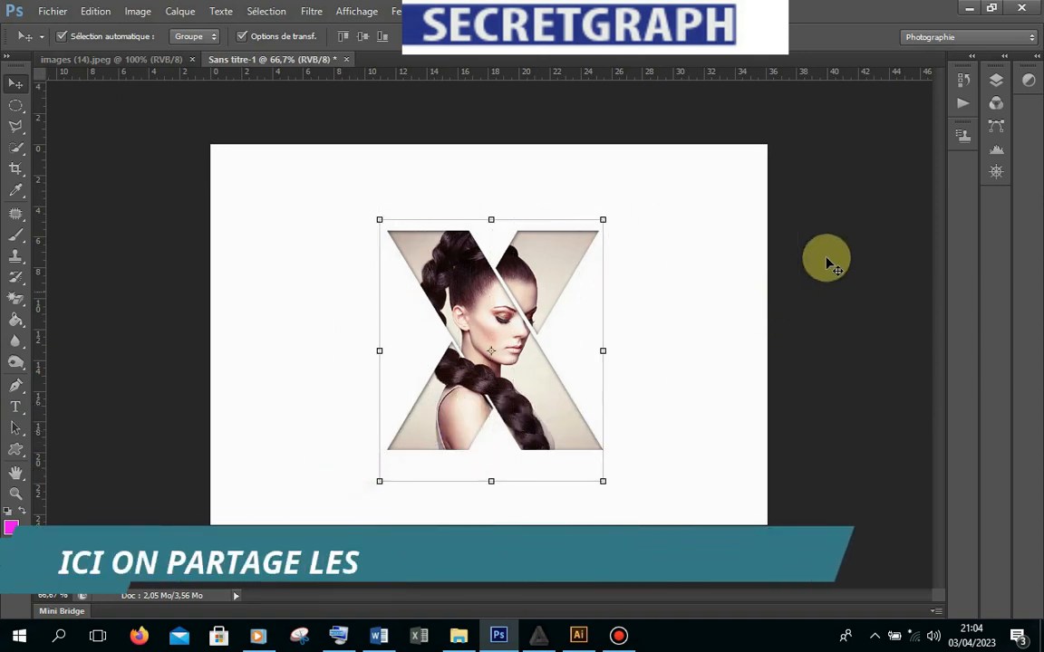
Merge the selected clipped portrait and X shape into a single layer
click(995, 79)
right_click(867, 177)
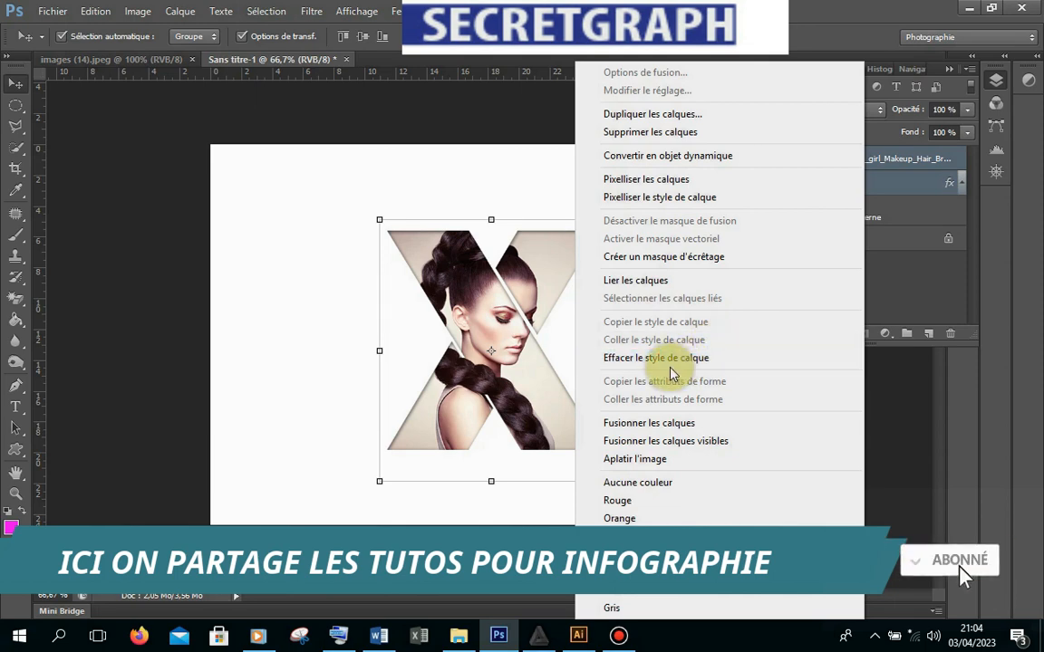
click(674, 432)
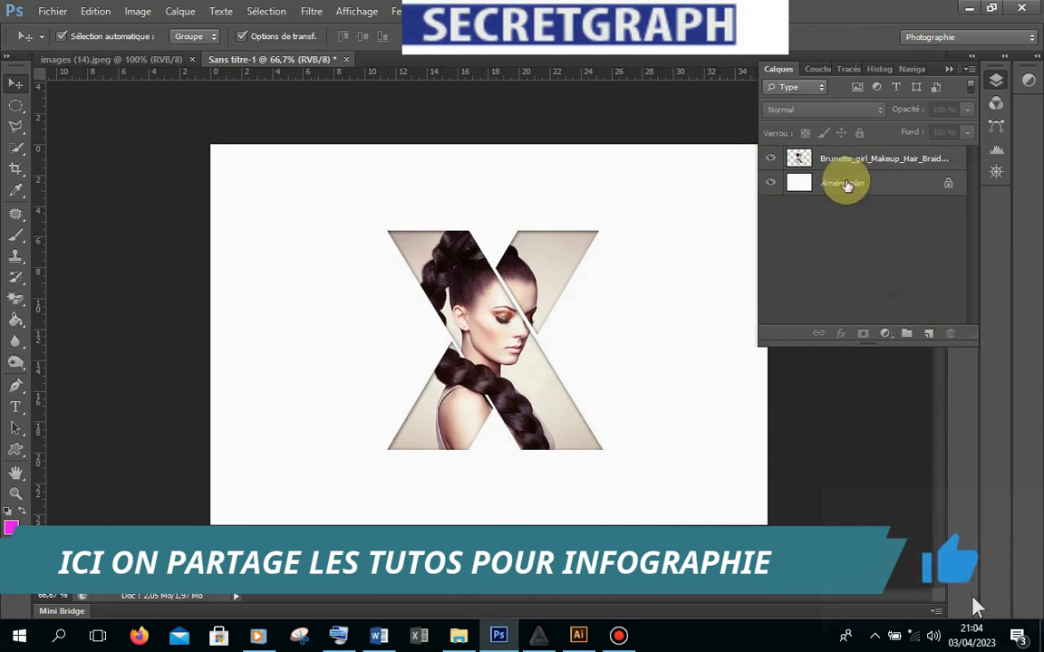
Add a solid color fill layer directly above the background, using light cream #f4f0e4 sampled from the portrait's backdrop
click(840, 184)
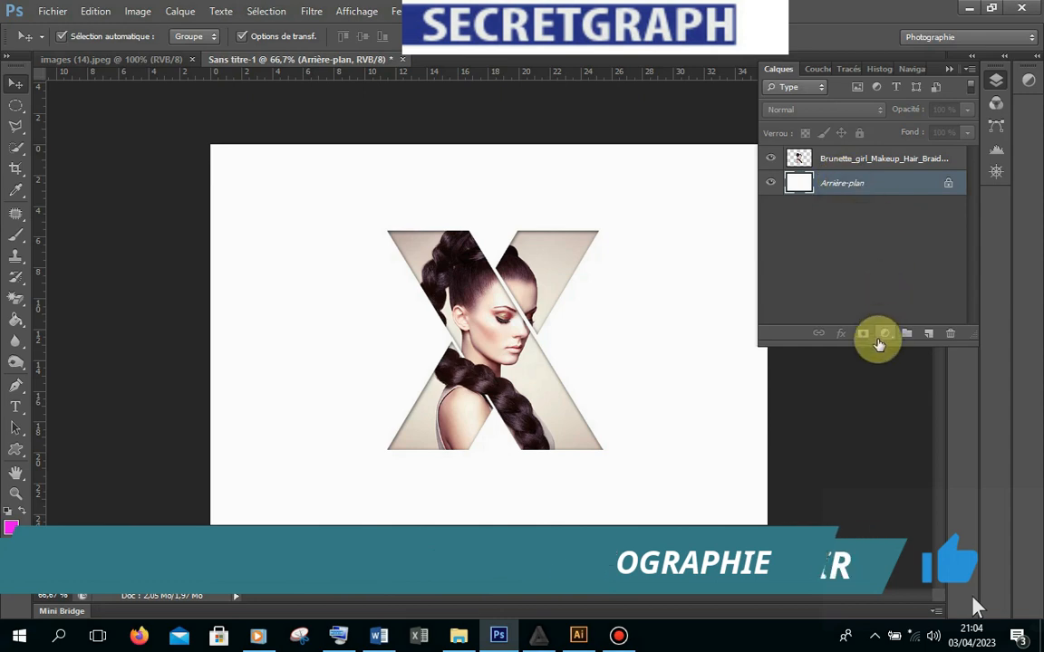
click(887, 335)
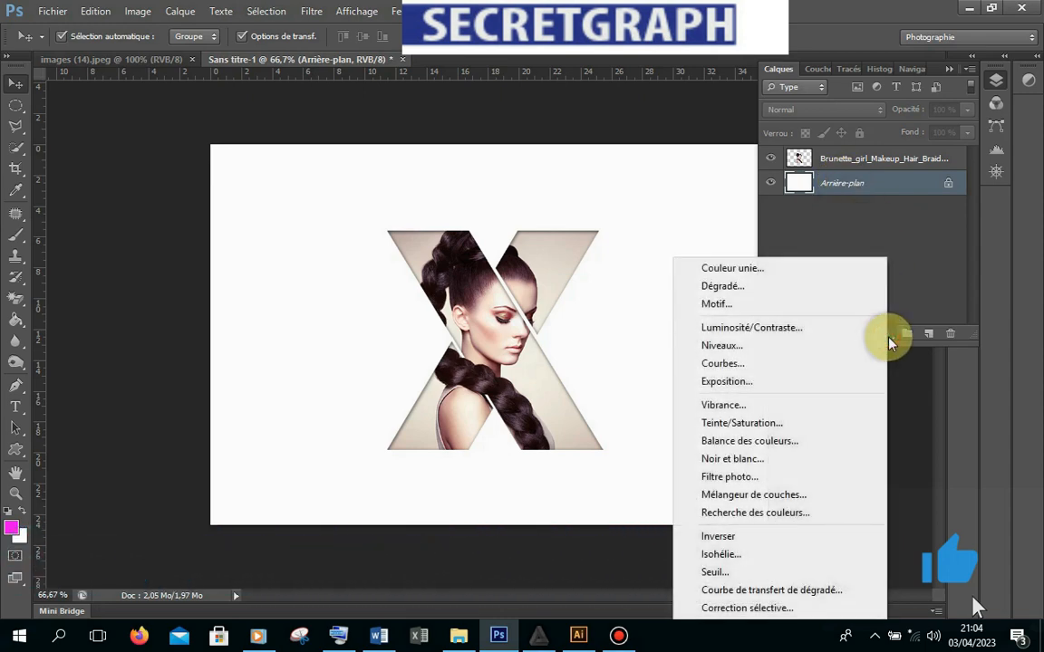
click(790, 268)
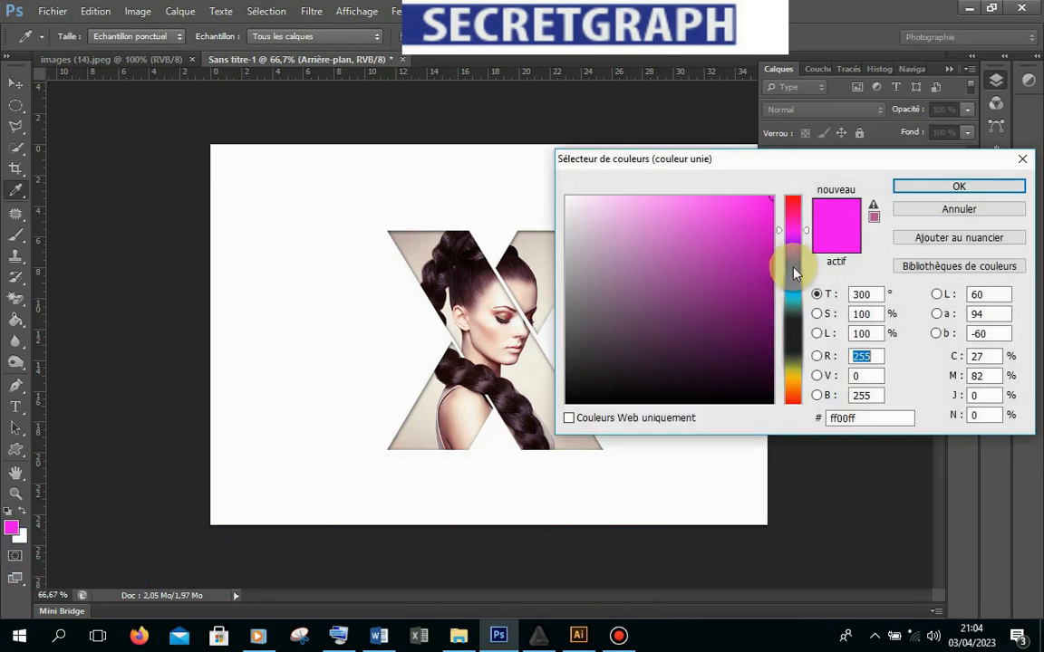
drag(741, 163, 876, 155)
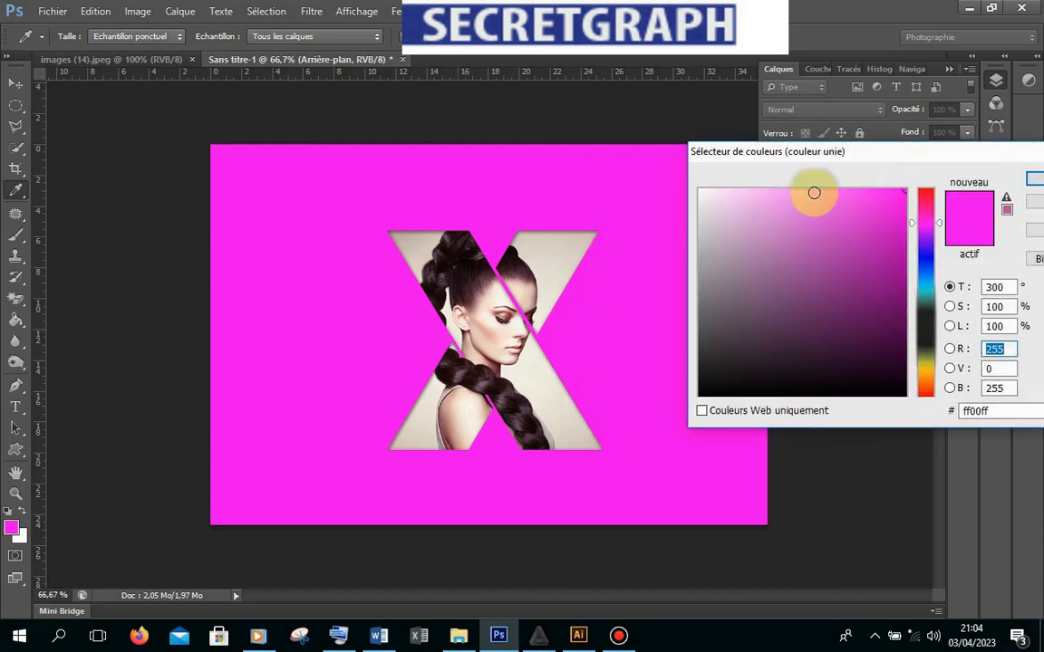
click(546, 259)
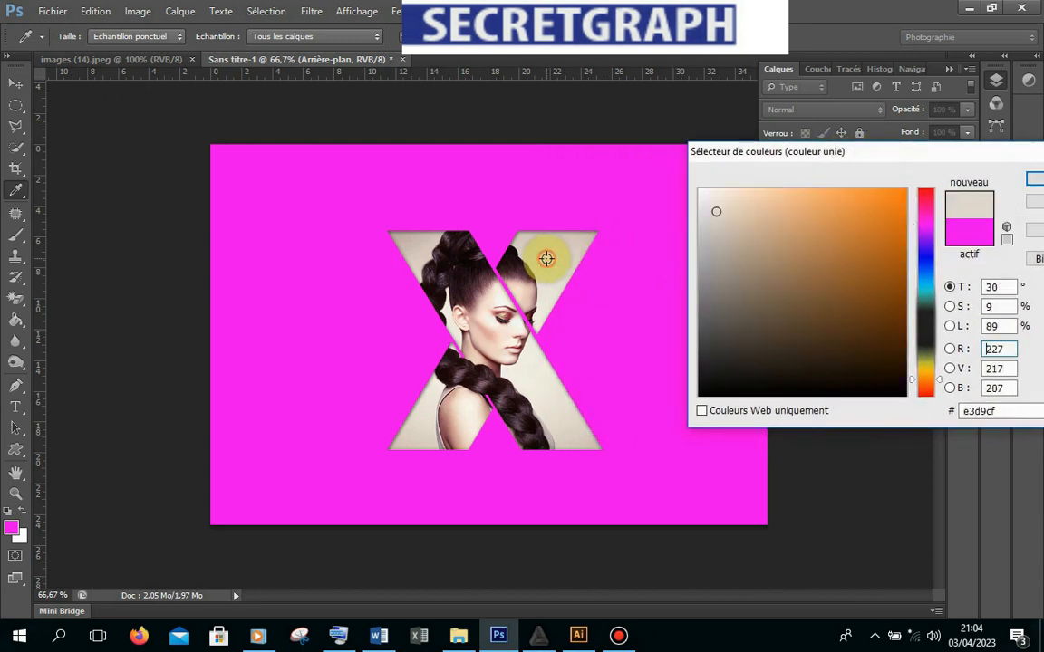
click(531, 374)
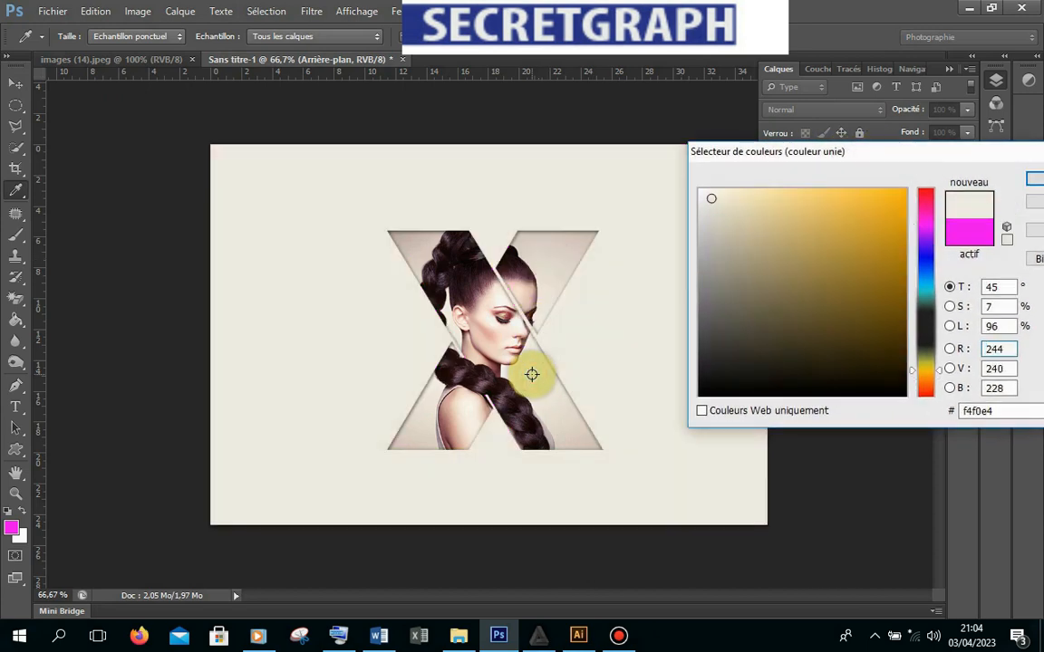
click(1033, 182)
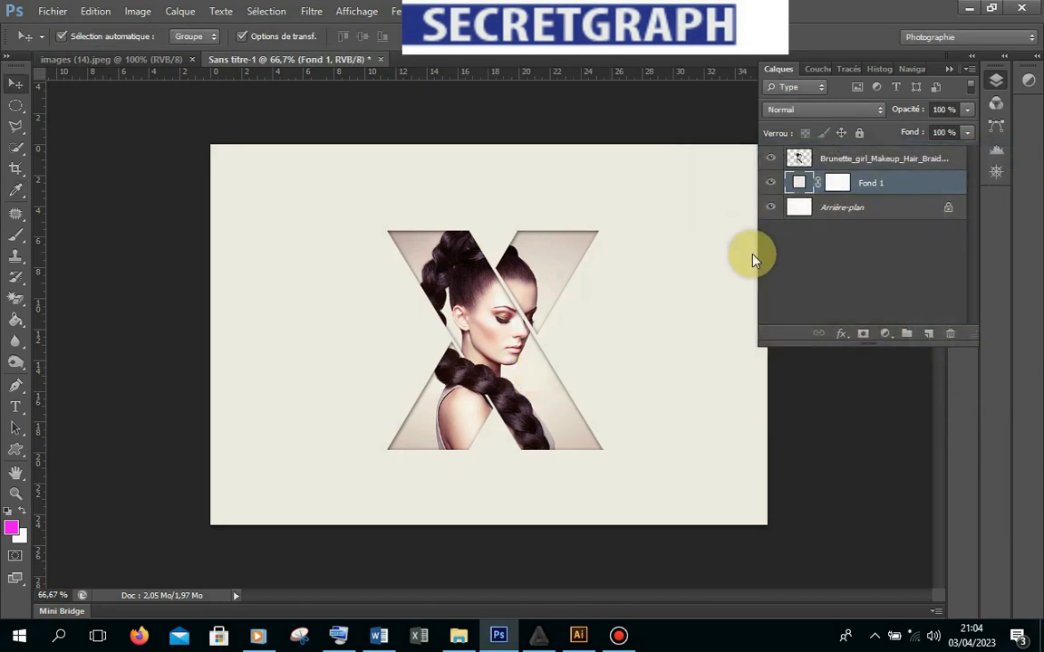
click(948, 69)
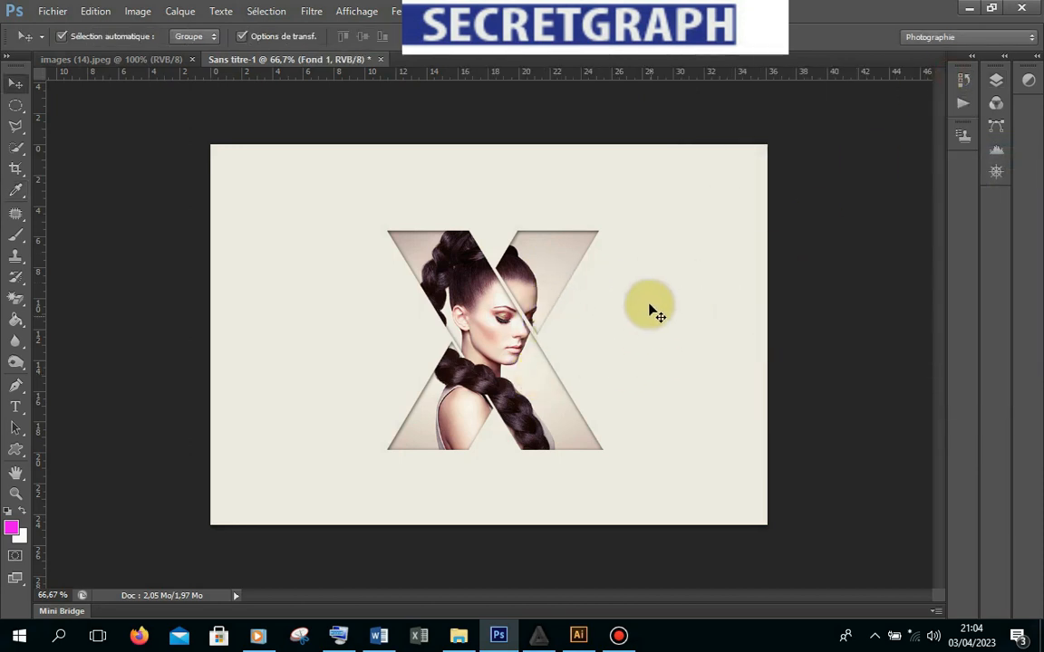
Apply a Bevel & Emboss style with Texture to the cream fill layer, setting the texture depth to -6%
click(997, 81)
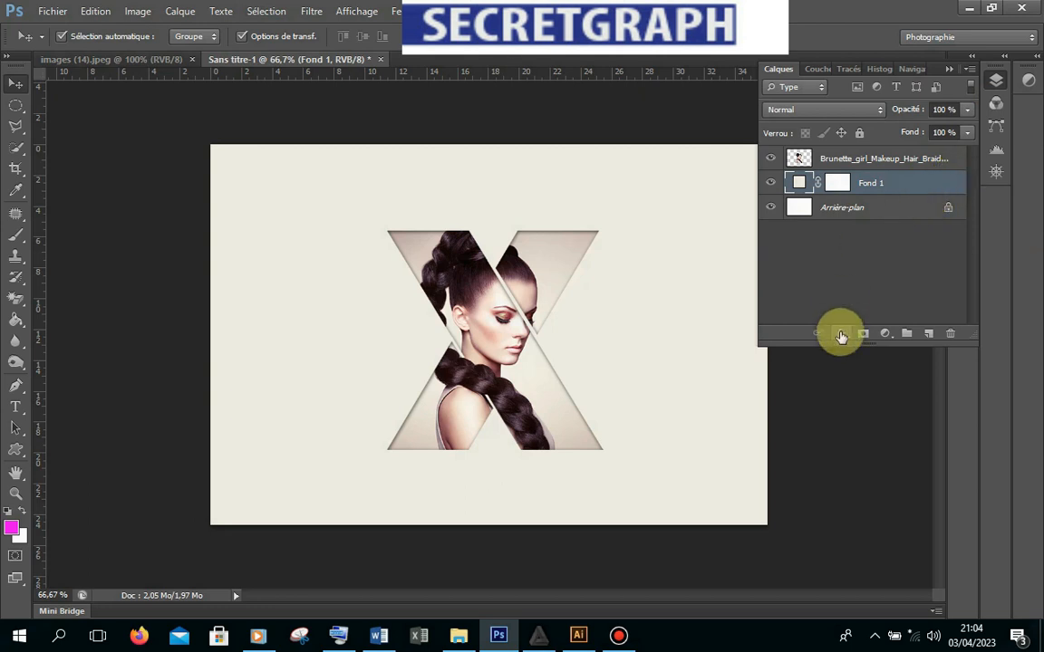
click(842, 334)
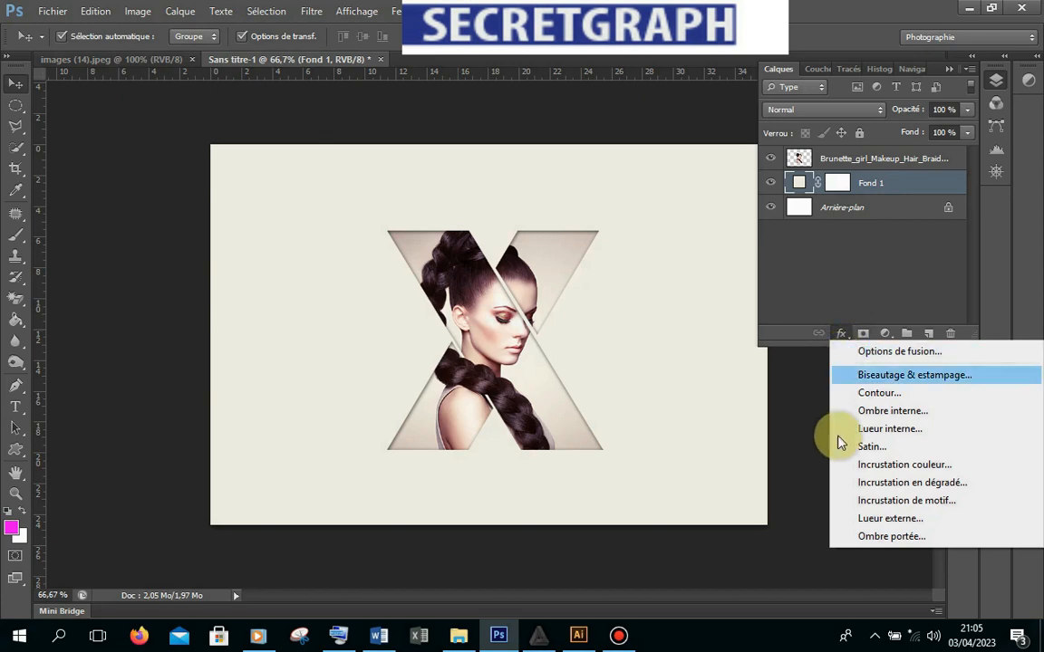
click(891, 351)
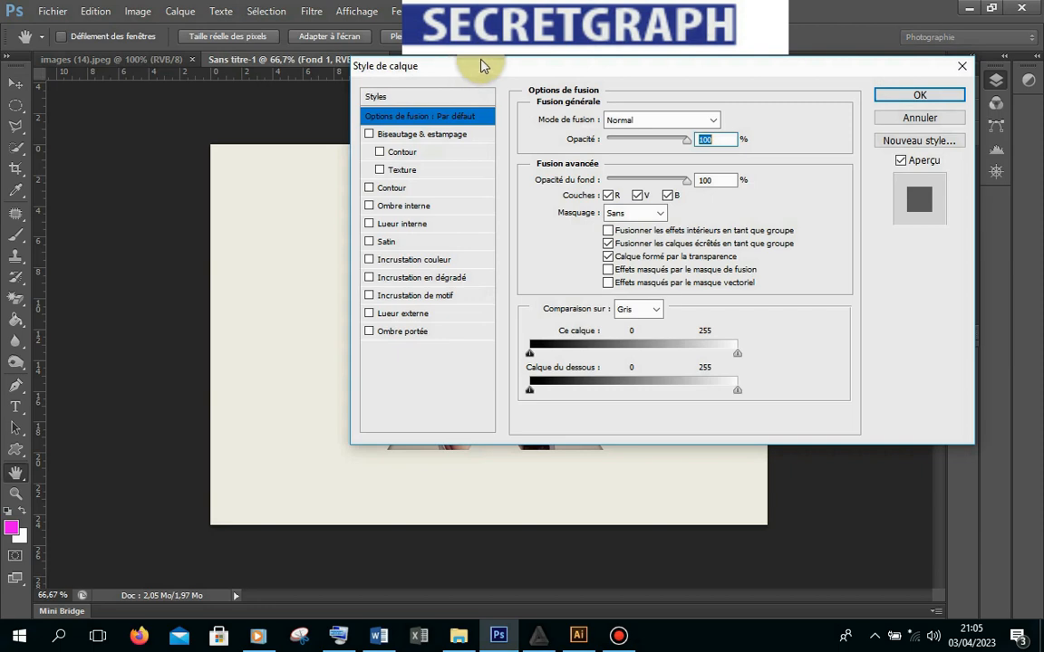
drag(480, 64, 758, 54)
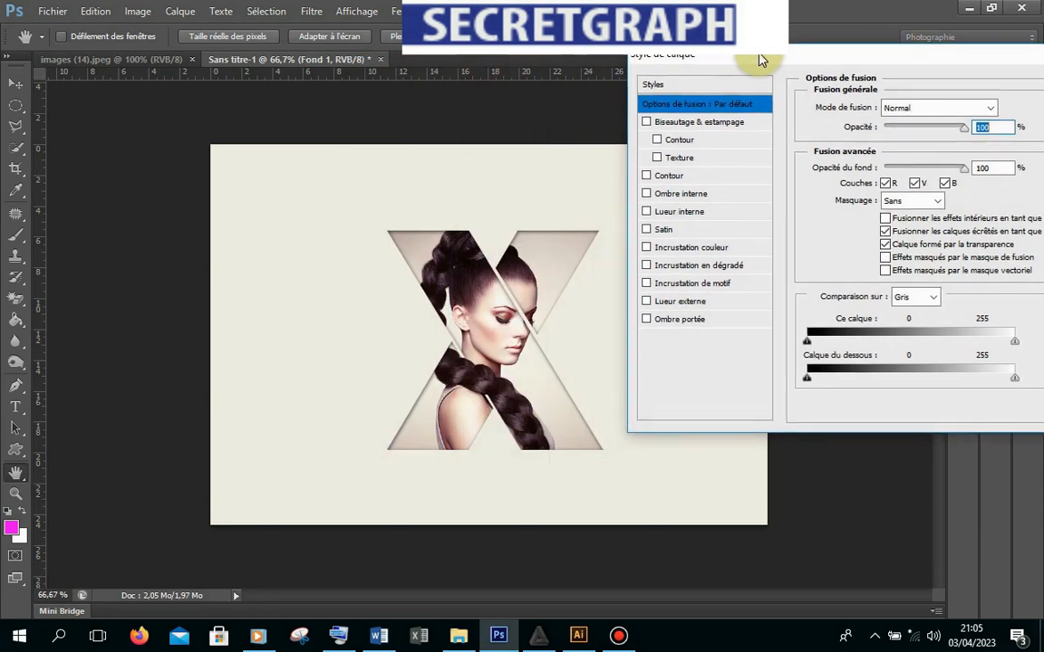
click(658, 156)
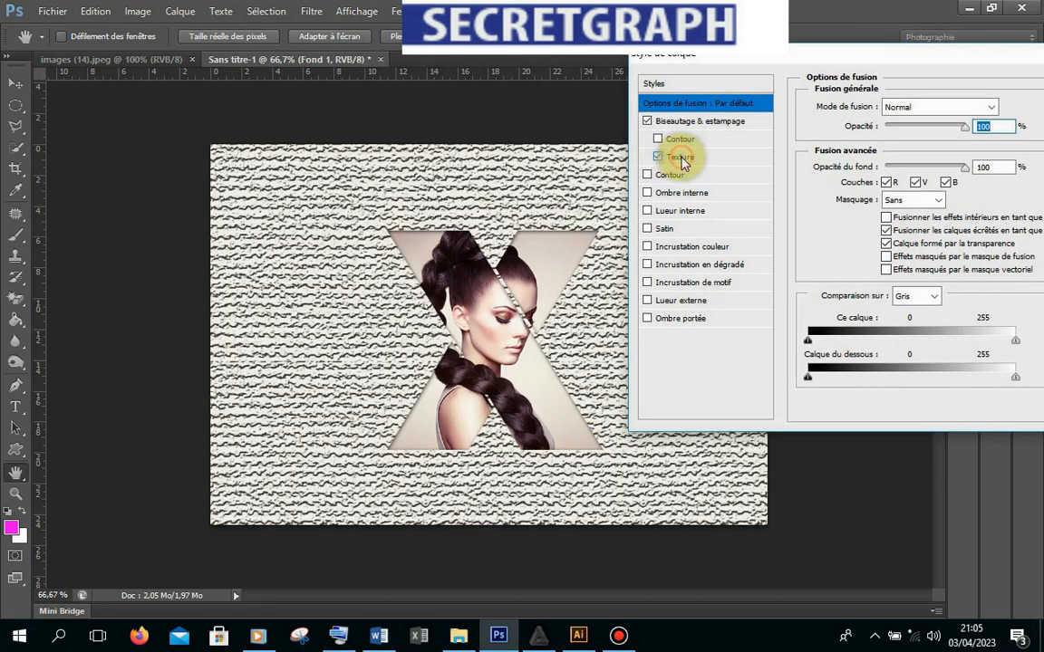
click(680, 158)
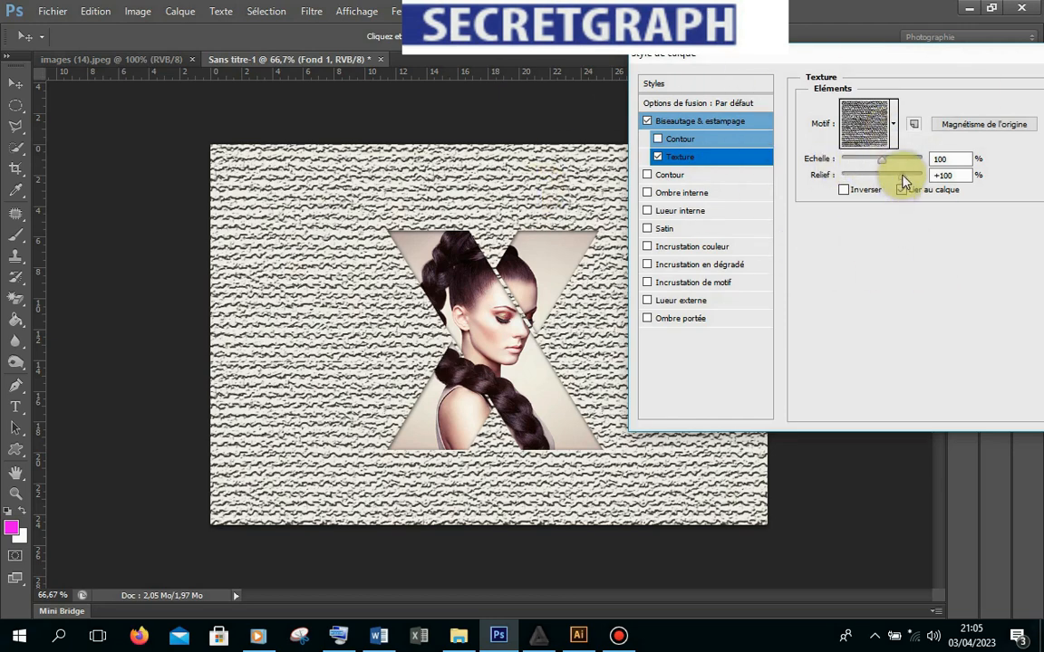
mouse_move(902, 181)
mouse_down()
mouse_move(866, 184)
mouse_move(883, 181)
mouse_up()
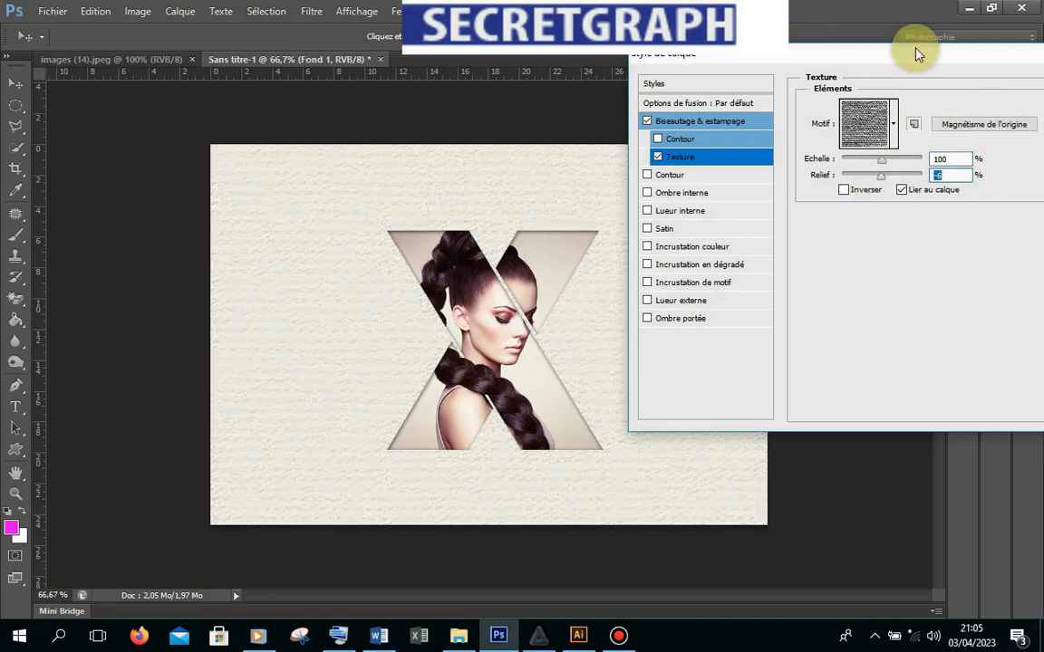
drag(921, 51, 723, 105)
click(994, 133)
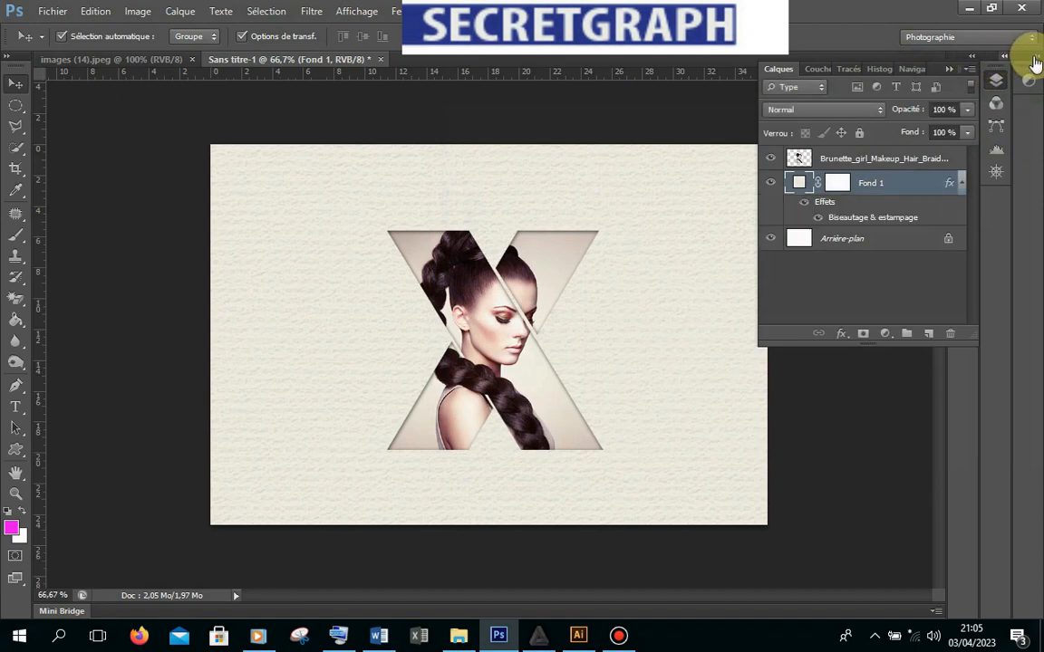